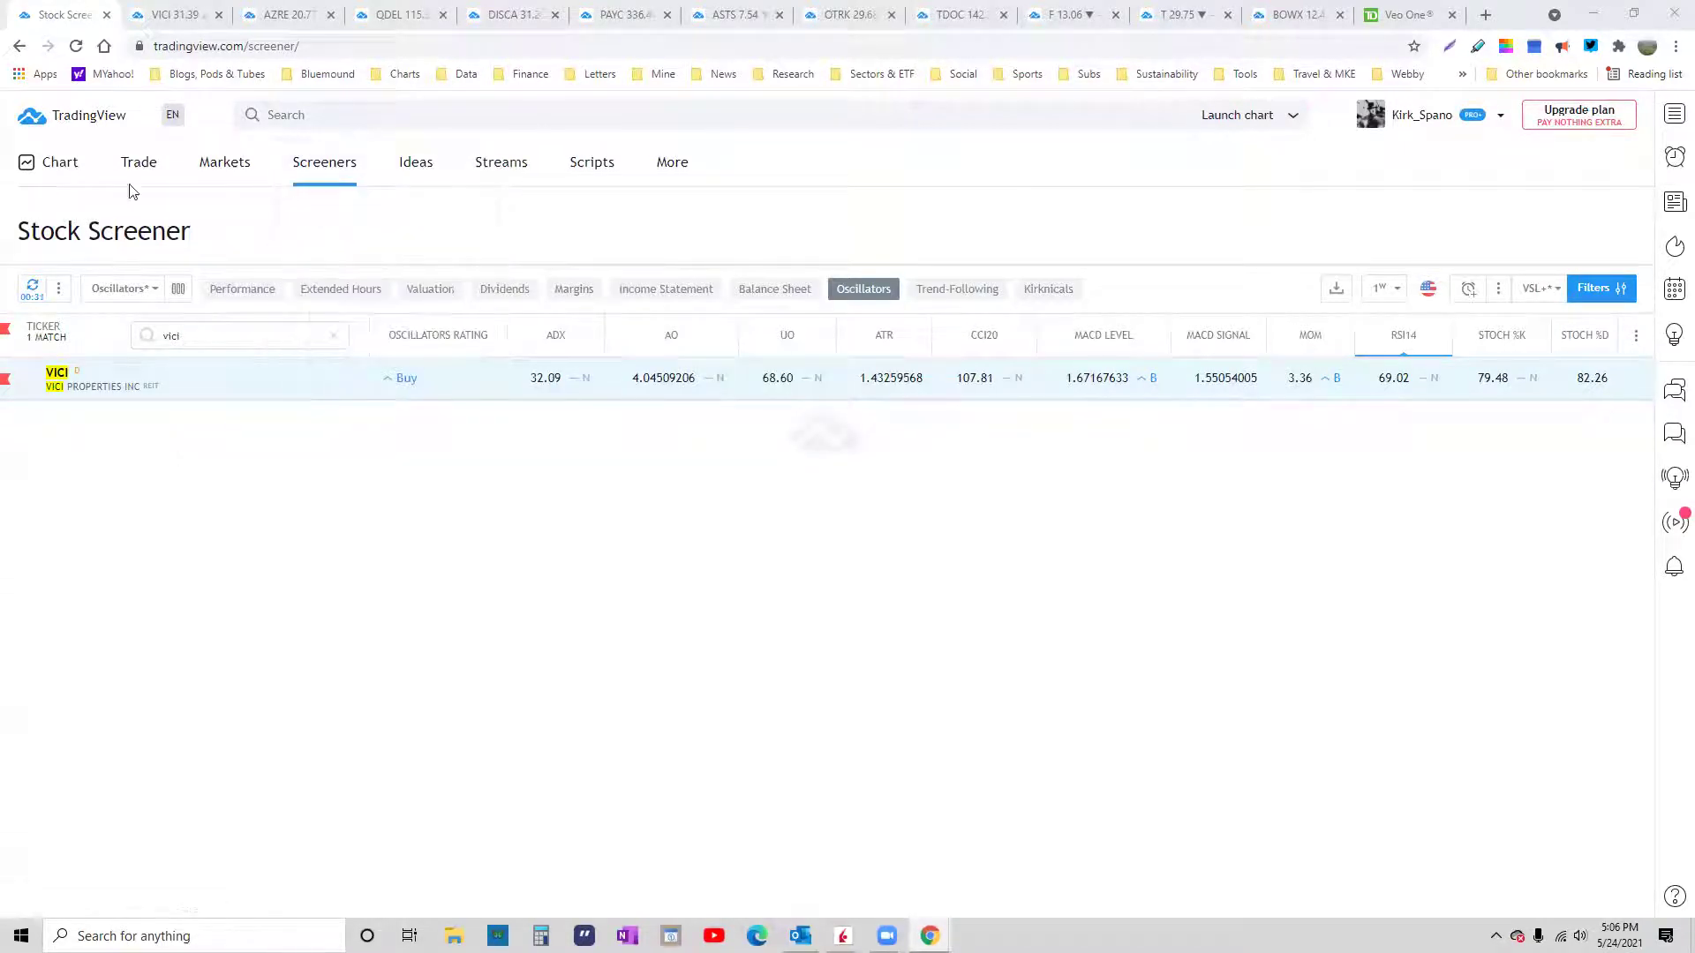
# Step: Search for XOM and load the weekly Exxon Mobil chart
pyautogui.click(323, 118)
pyautogui.write('XOM')
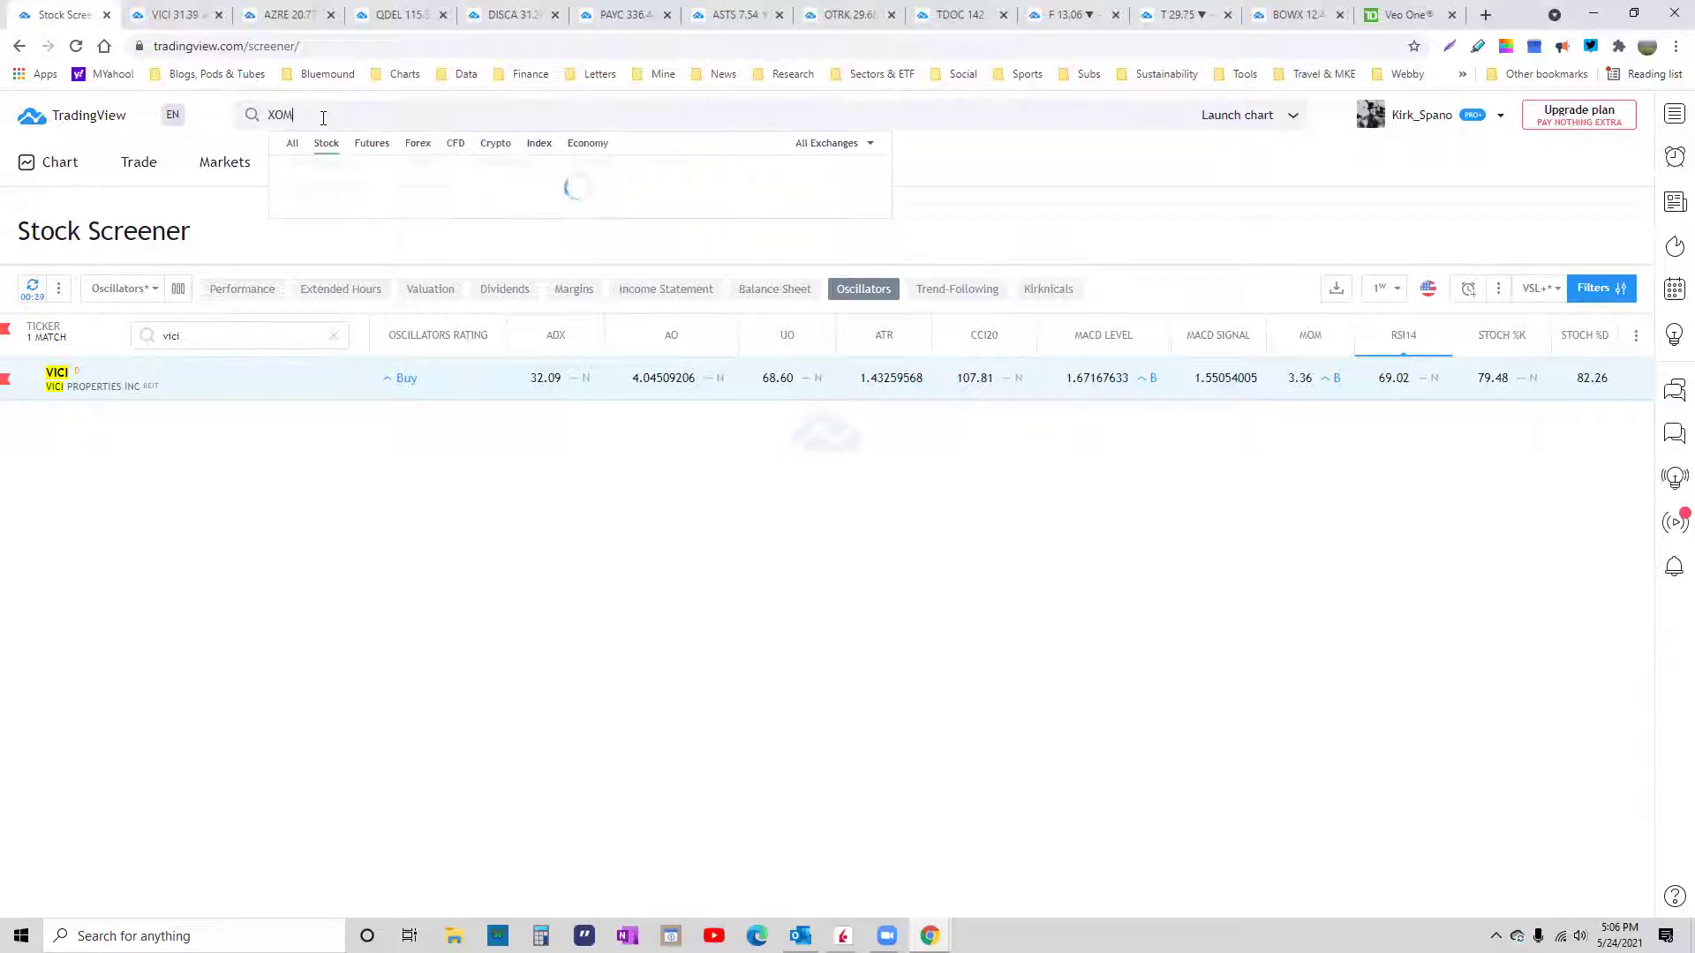
pyautogui.press('Return')
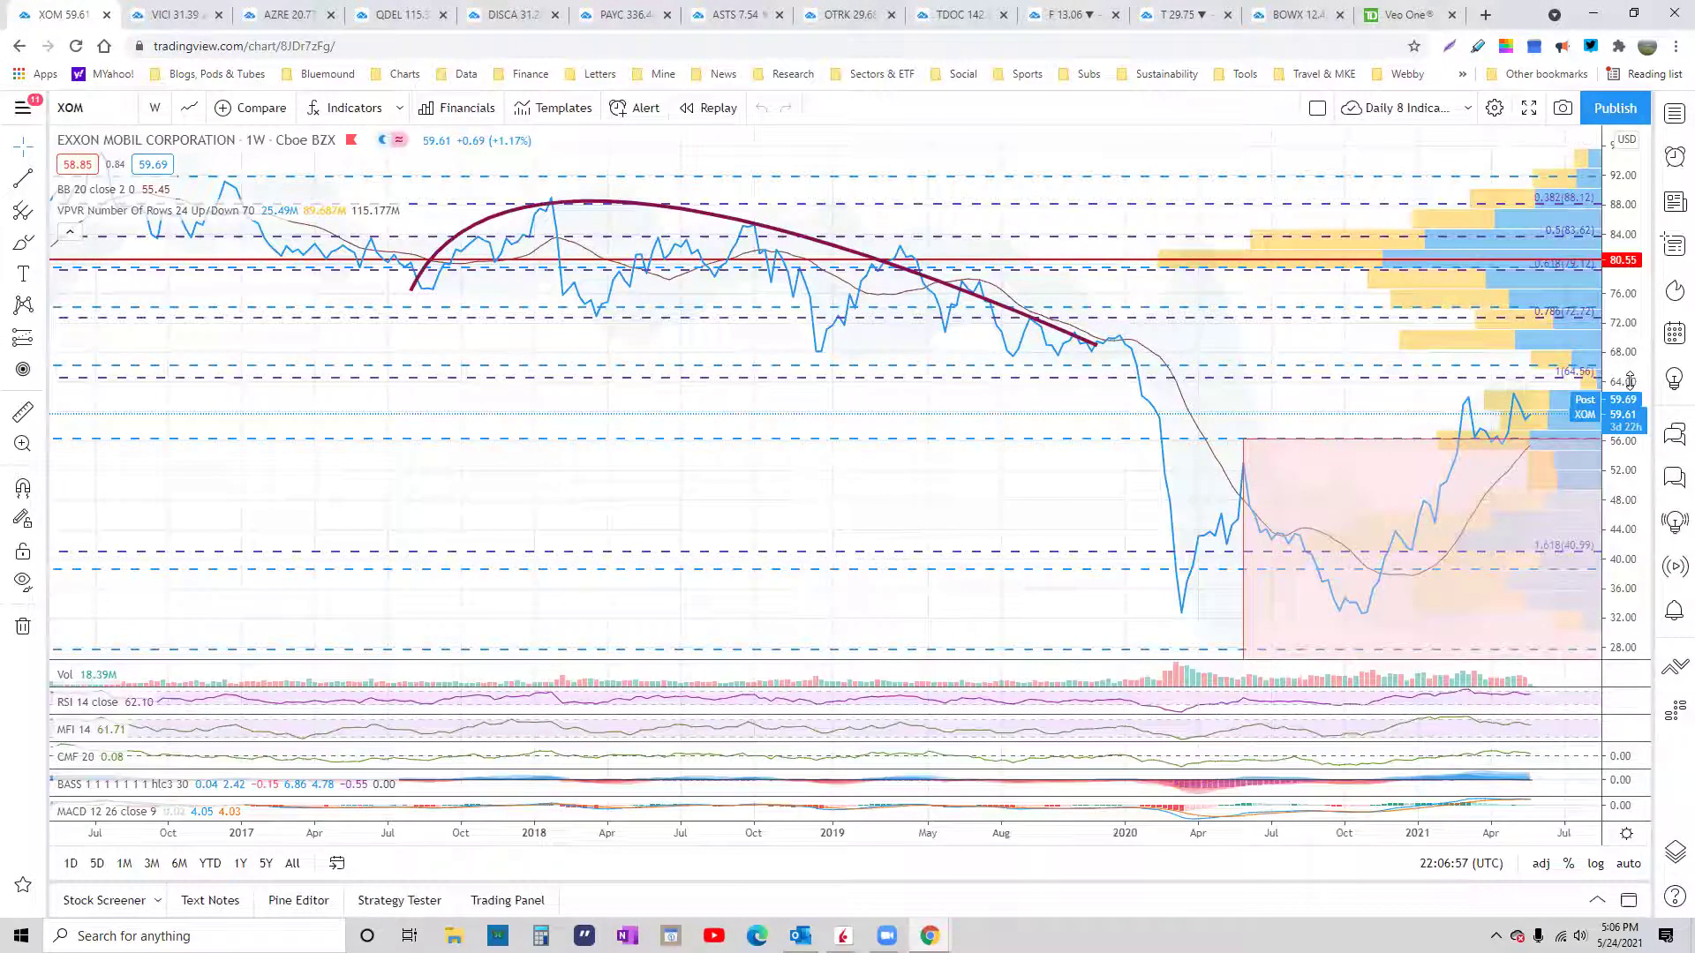
# Step: Remove all drawings from the XOM chart and zoom out to the full history from 1993
pyautogui.rightClick(760, 438)
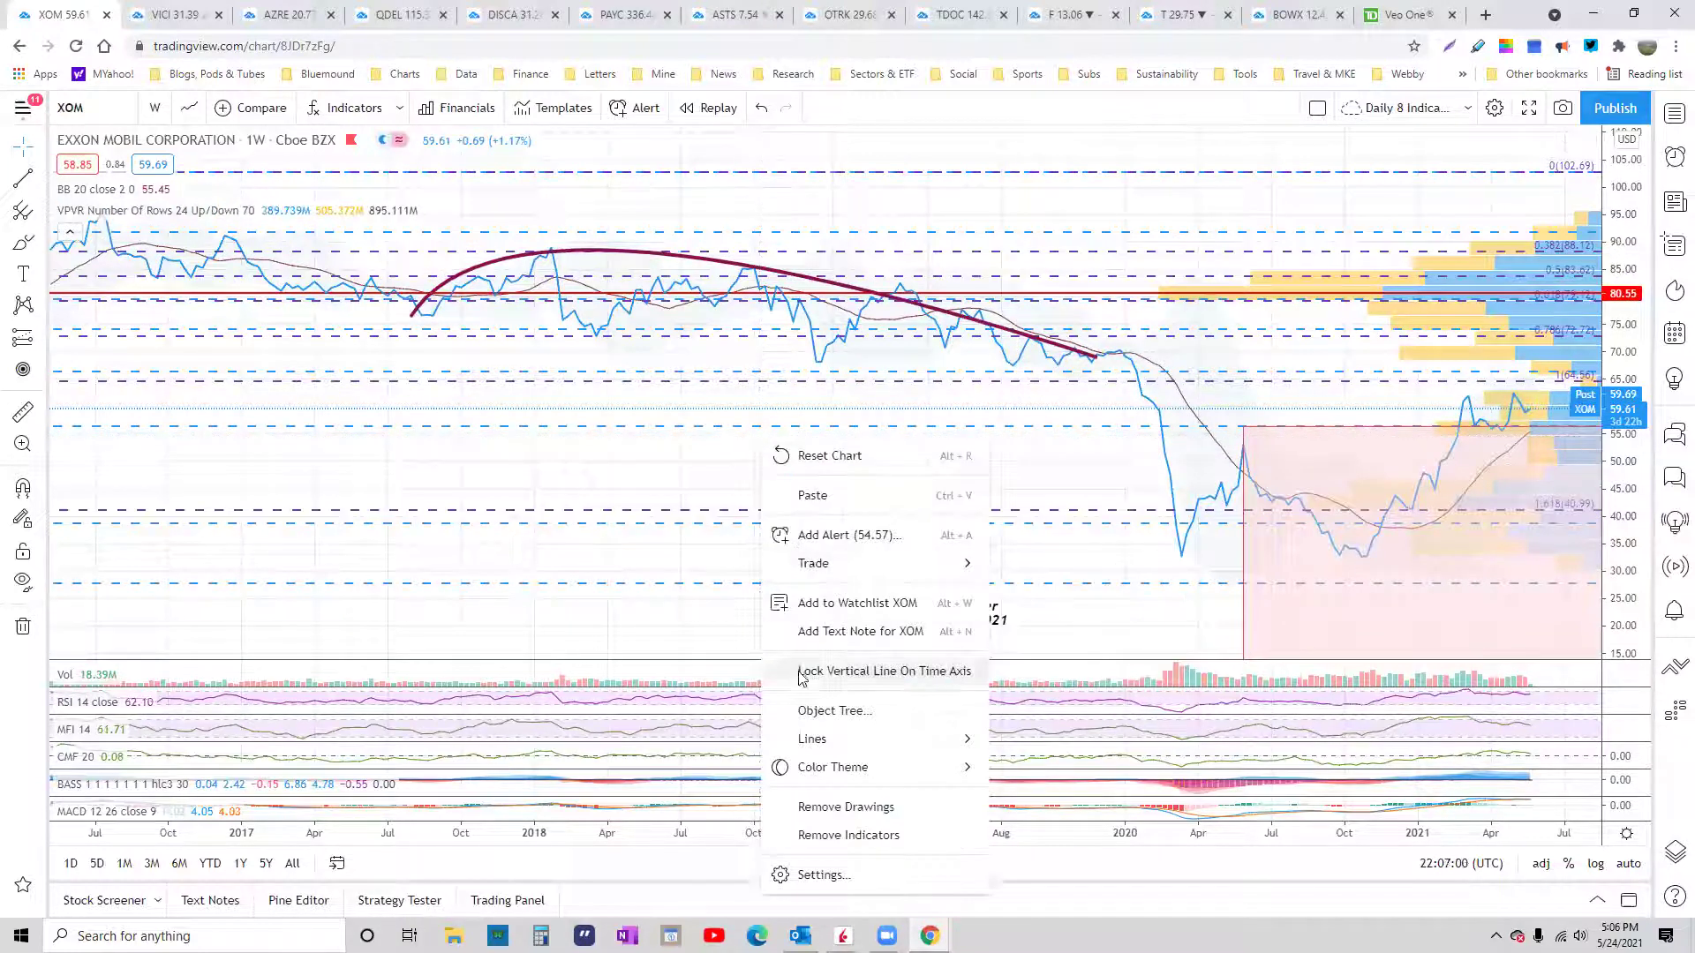
pyautogui.click(836, 807)
pyautogui.scroll(-3, 909, 529)
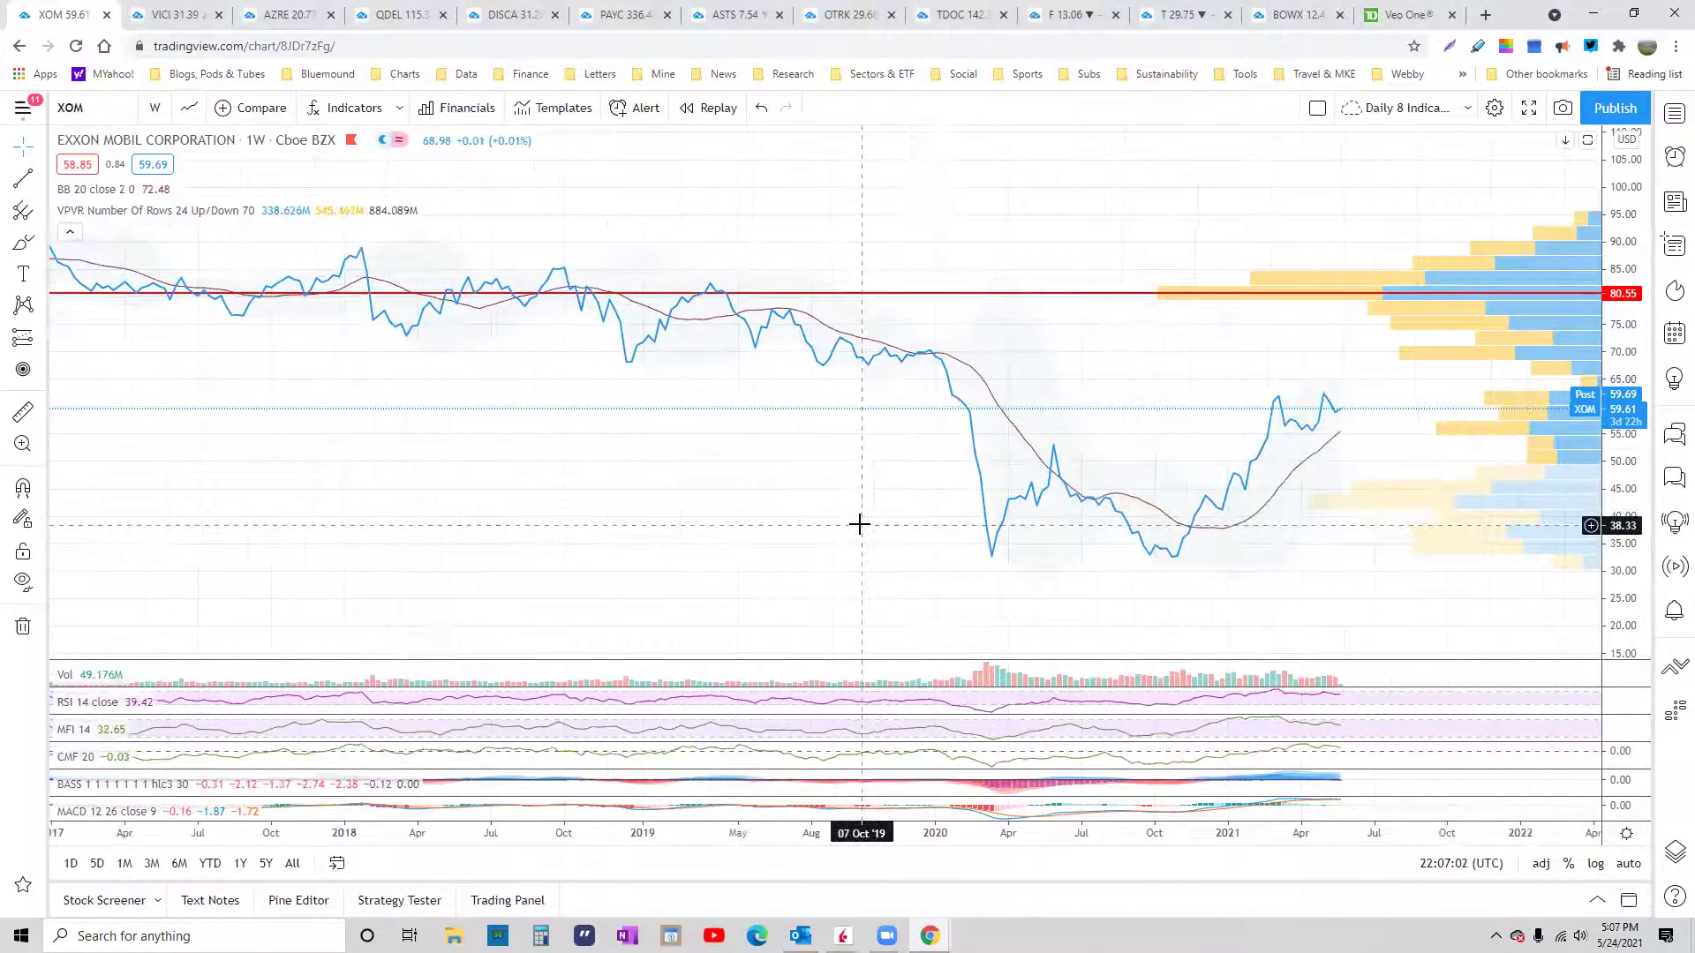
pyautogui.scroll(-4, 860, 522)
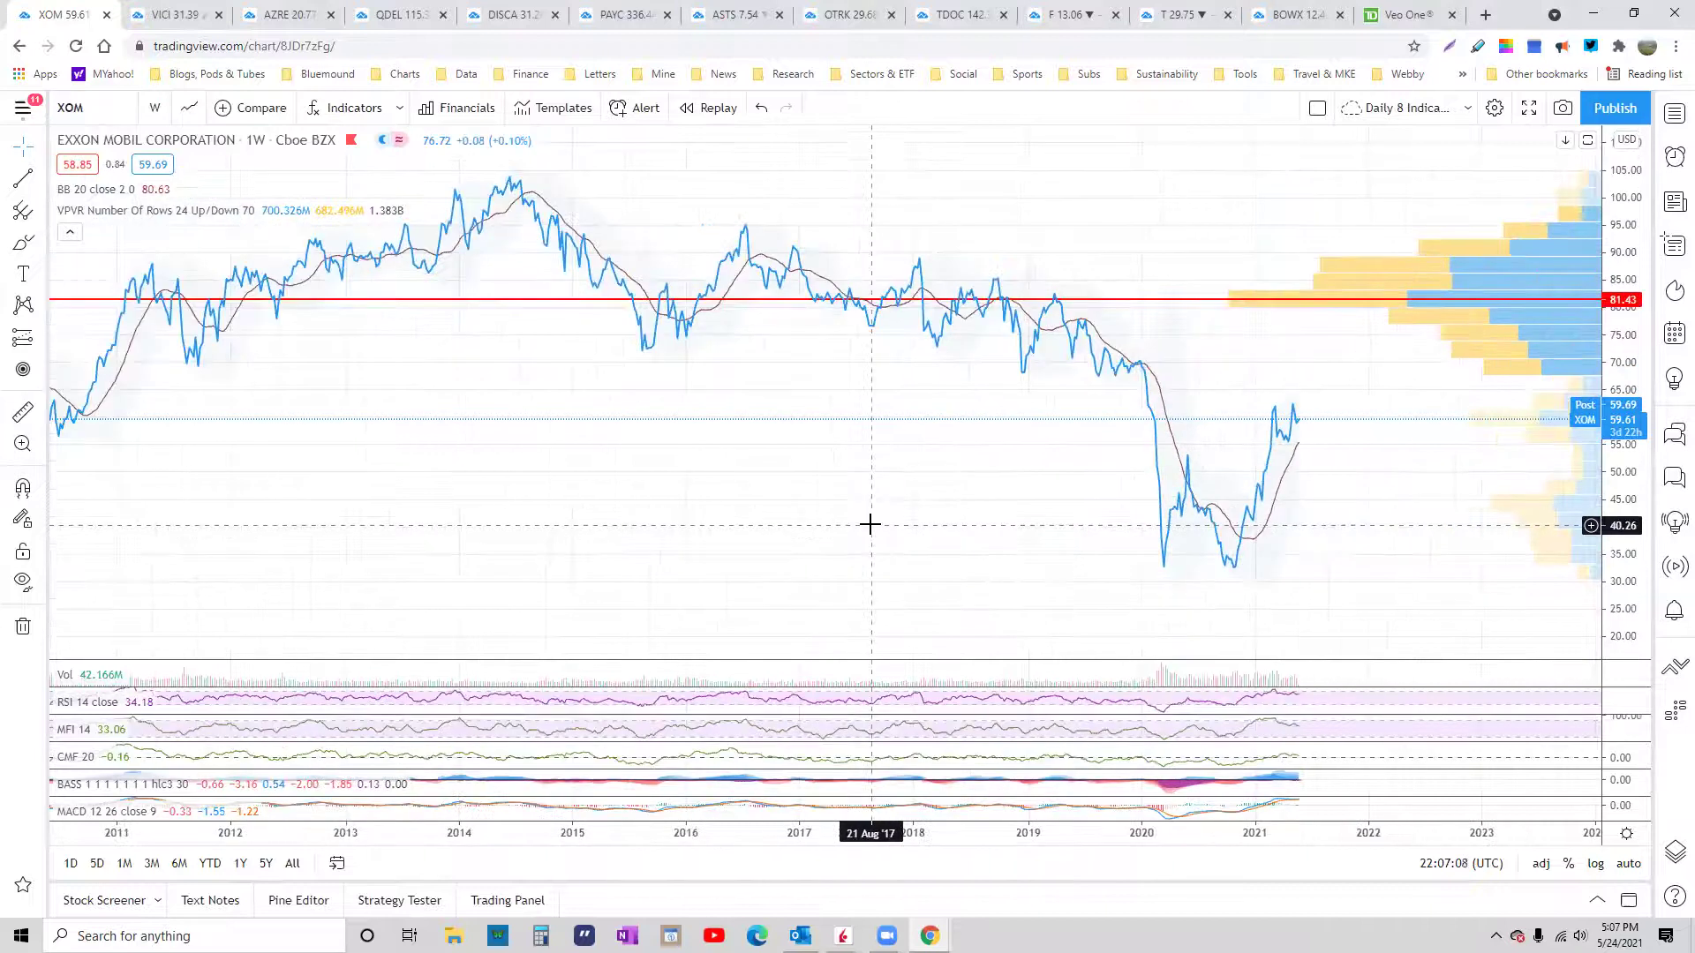
pyautogui.scroll(-5, 870, 523)
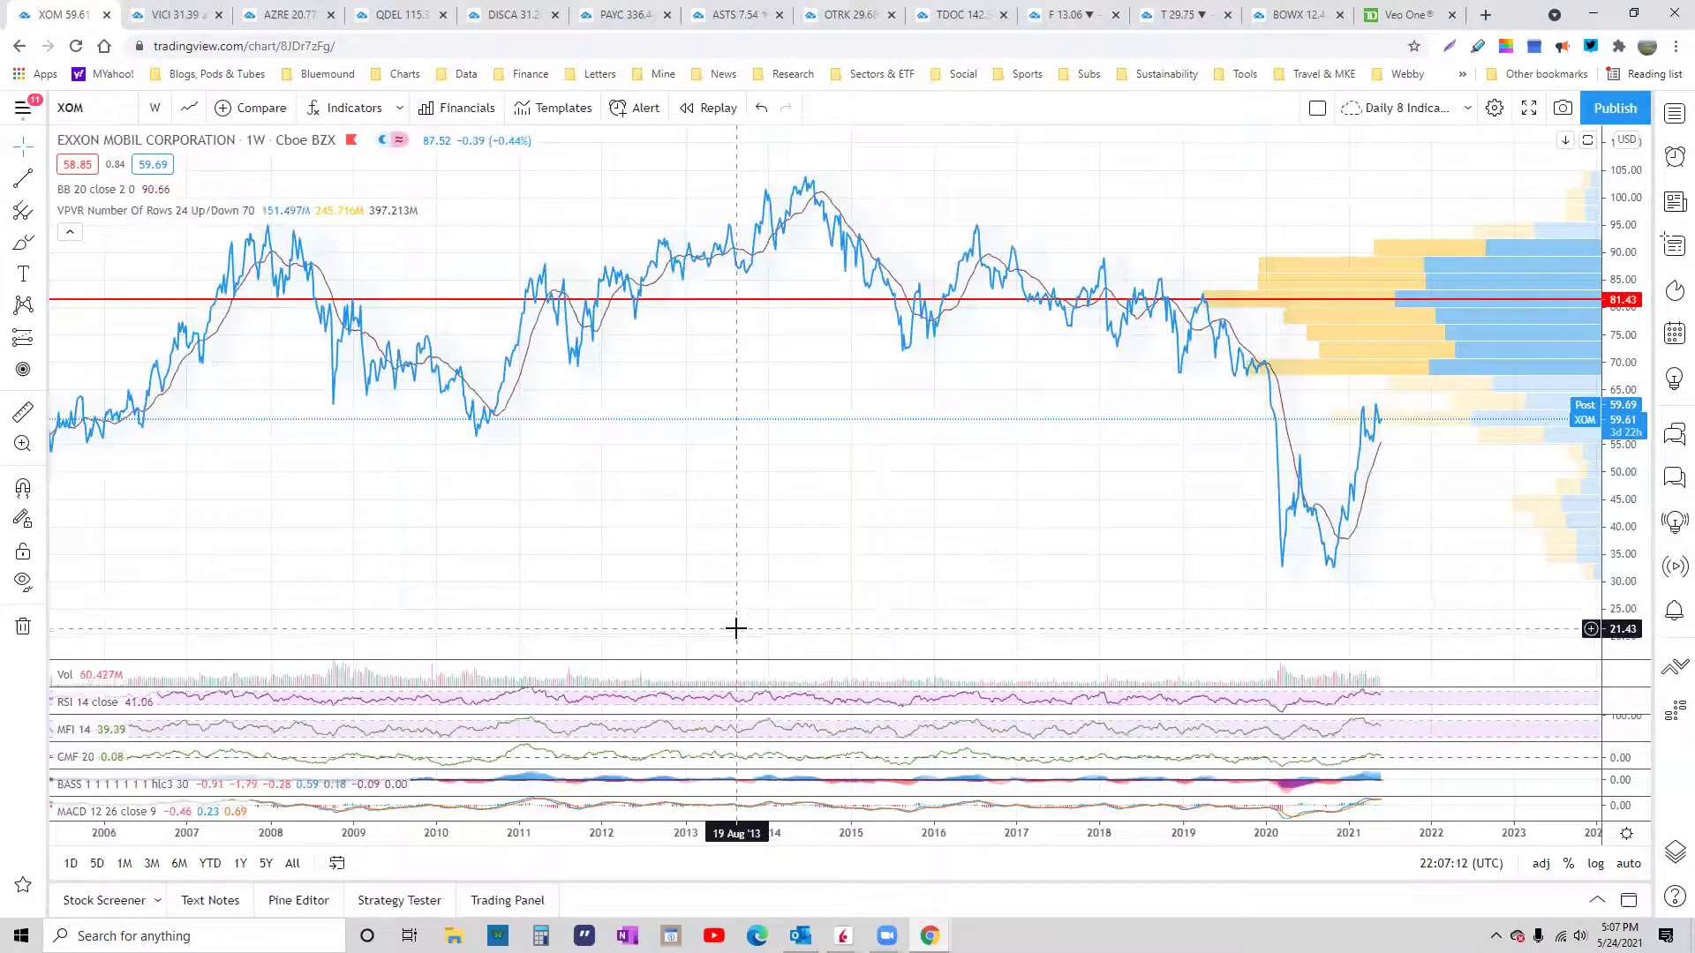
pyautogui.scroll(-4, 736, 609)
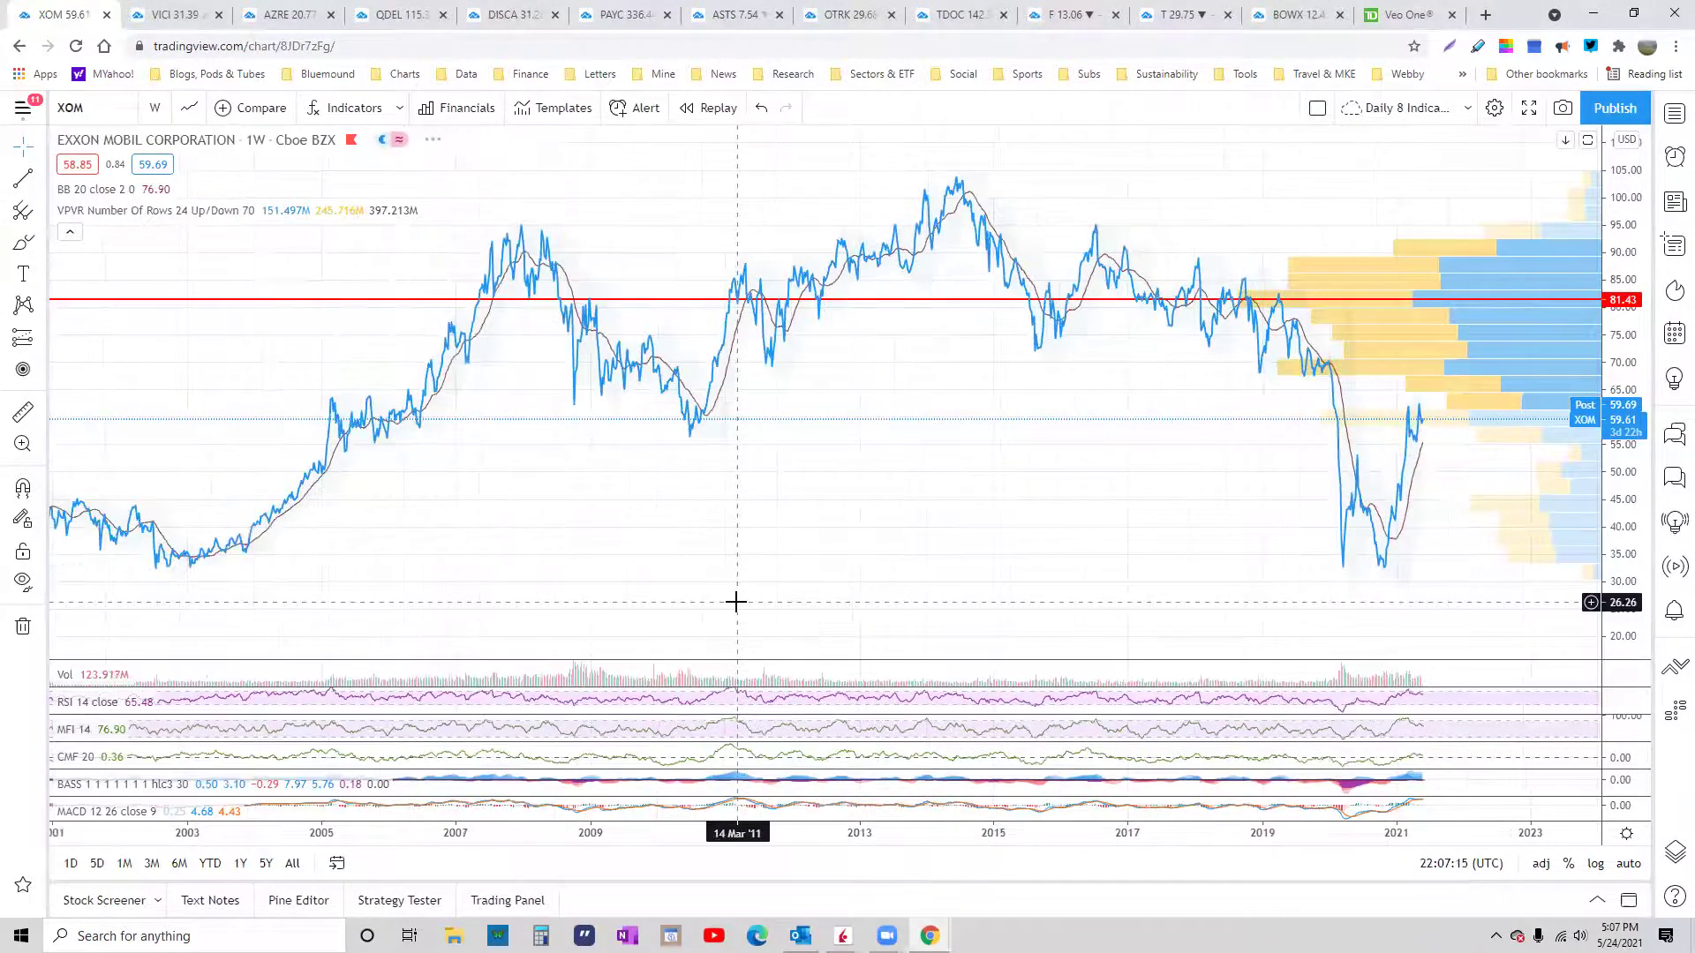
pyautogui.scroll(-2, 735, 602)
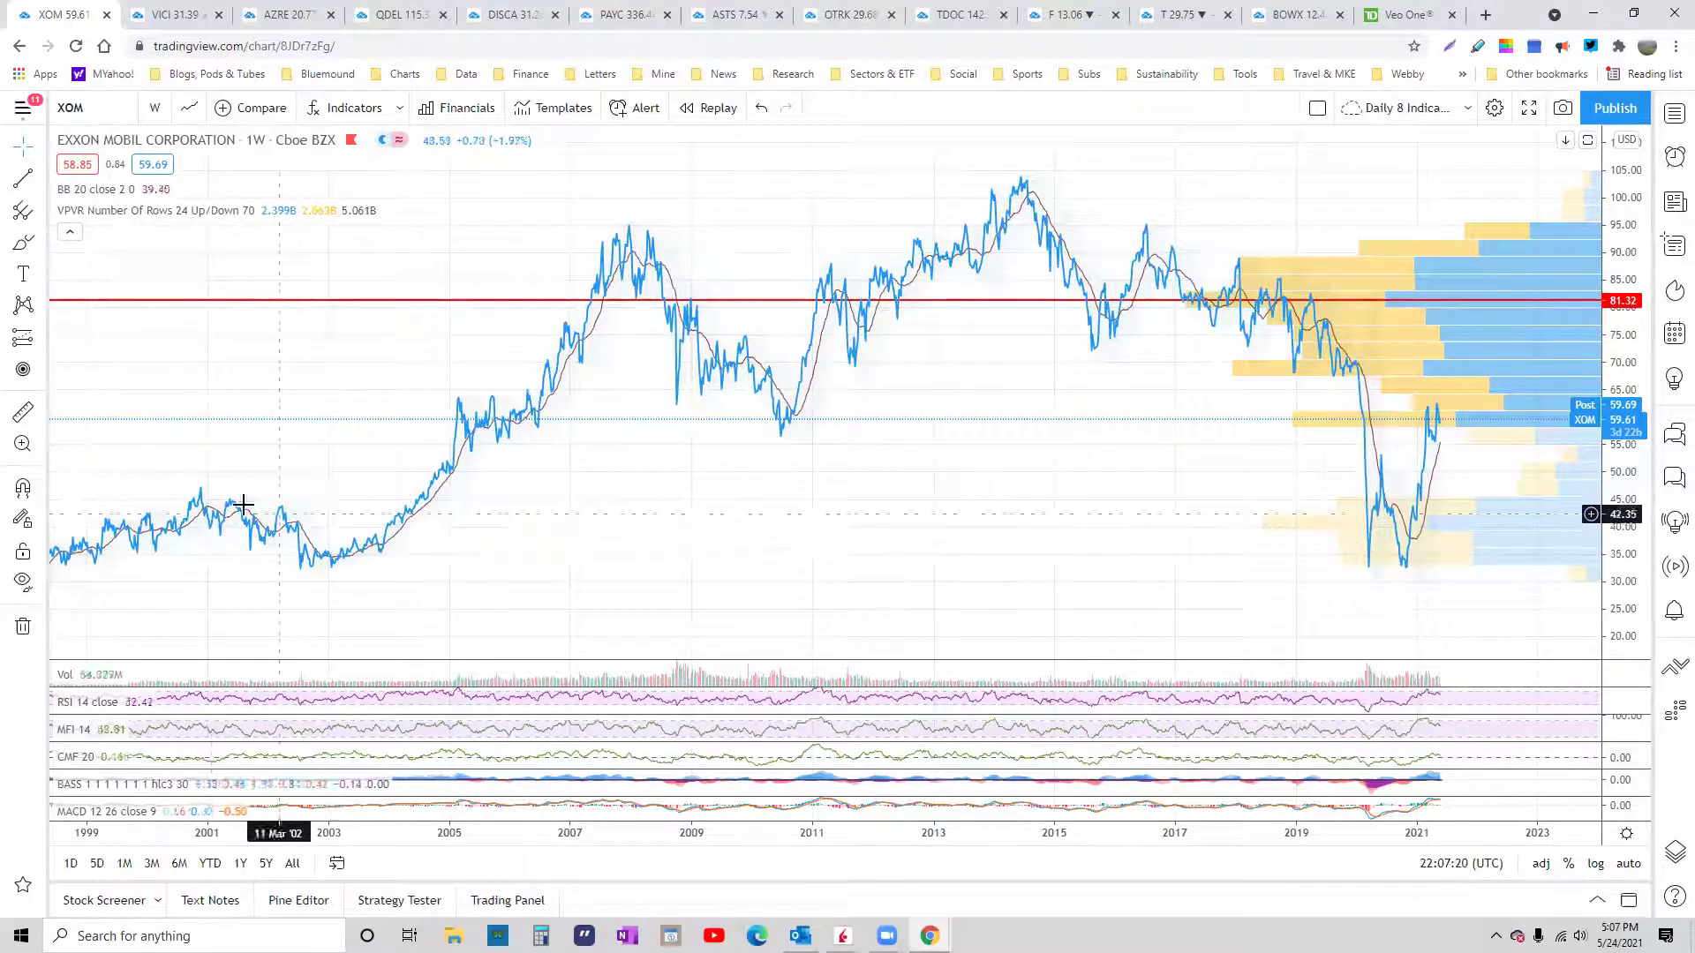
pyautogui.scroll(-2, 244, 504)
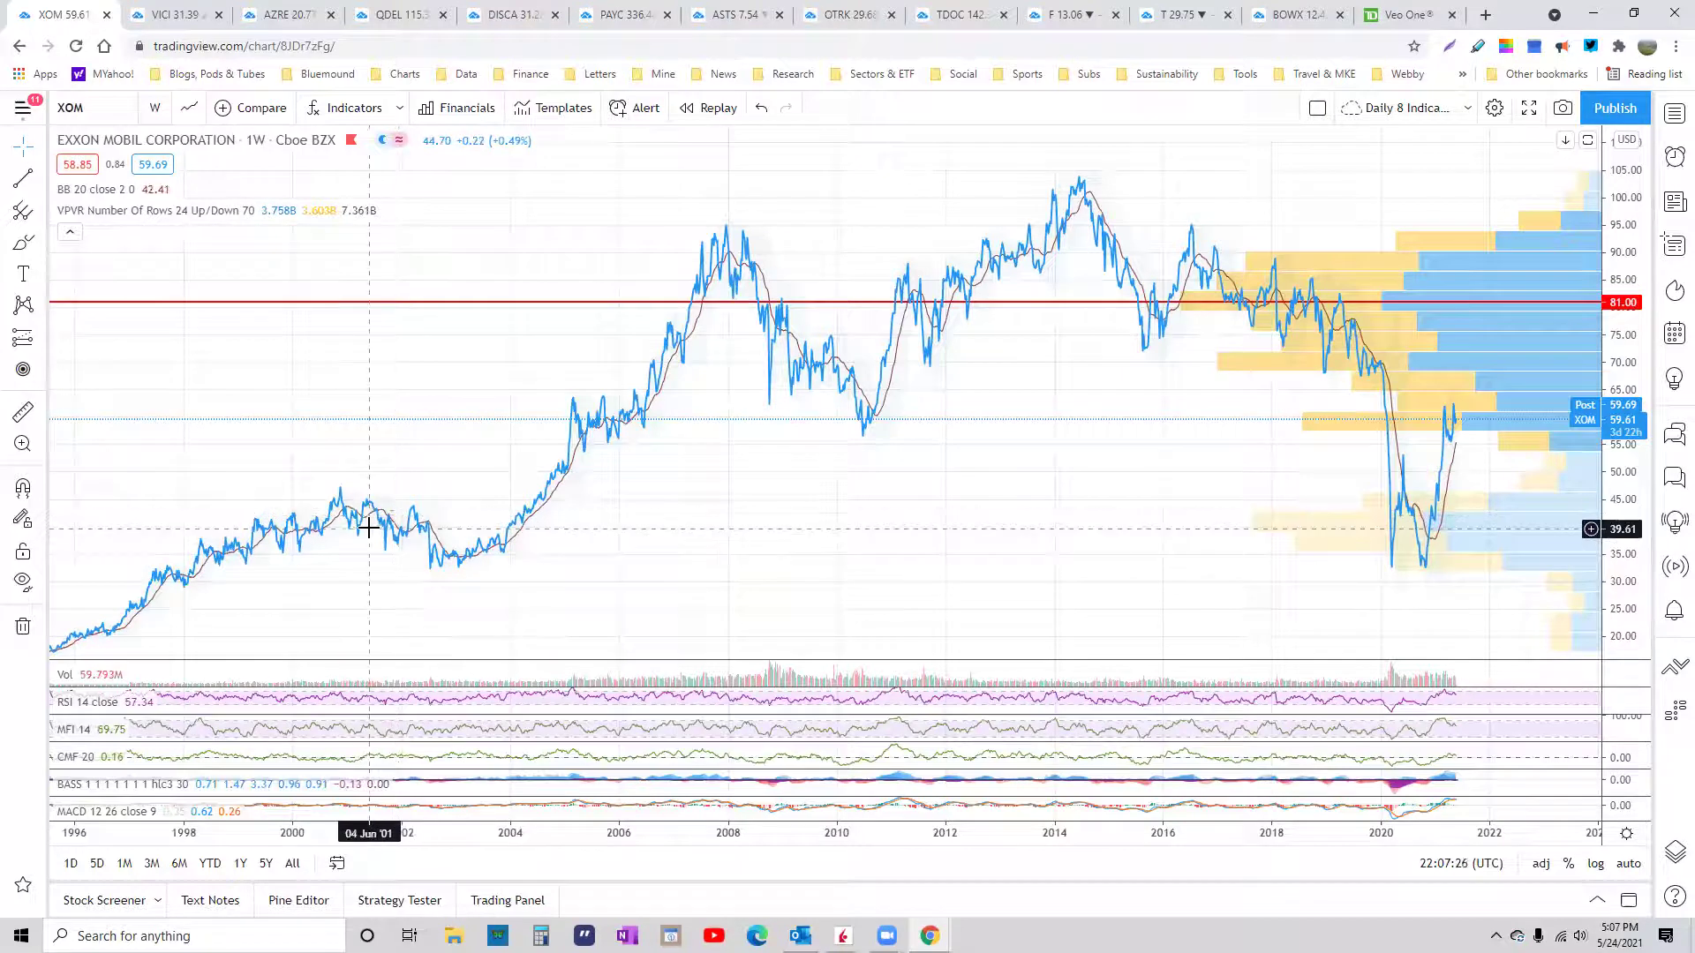
pyautogui.scroll(-1, 446, 569)
pyautogui.scroll(-1, 366, 529)
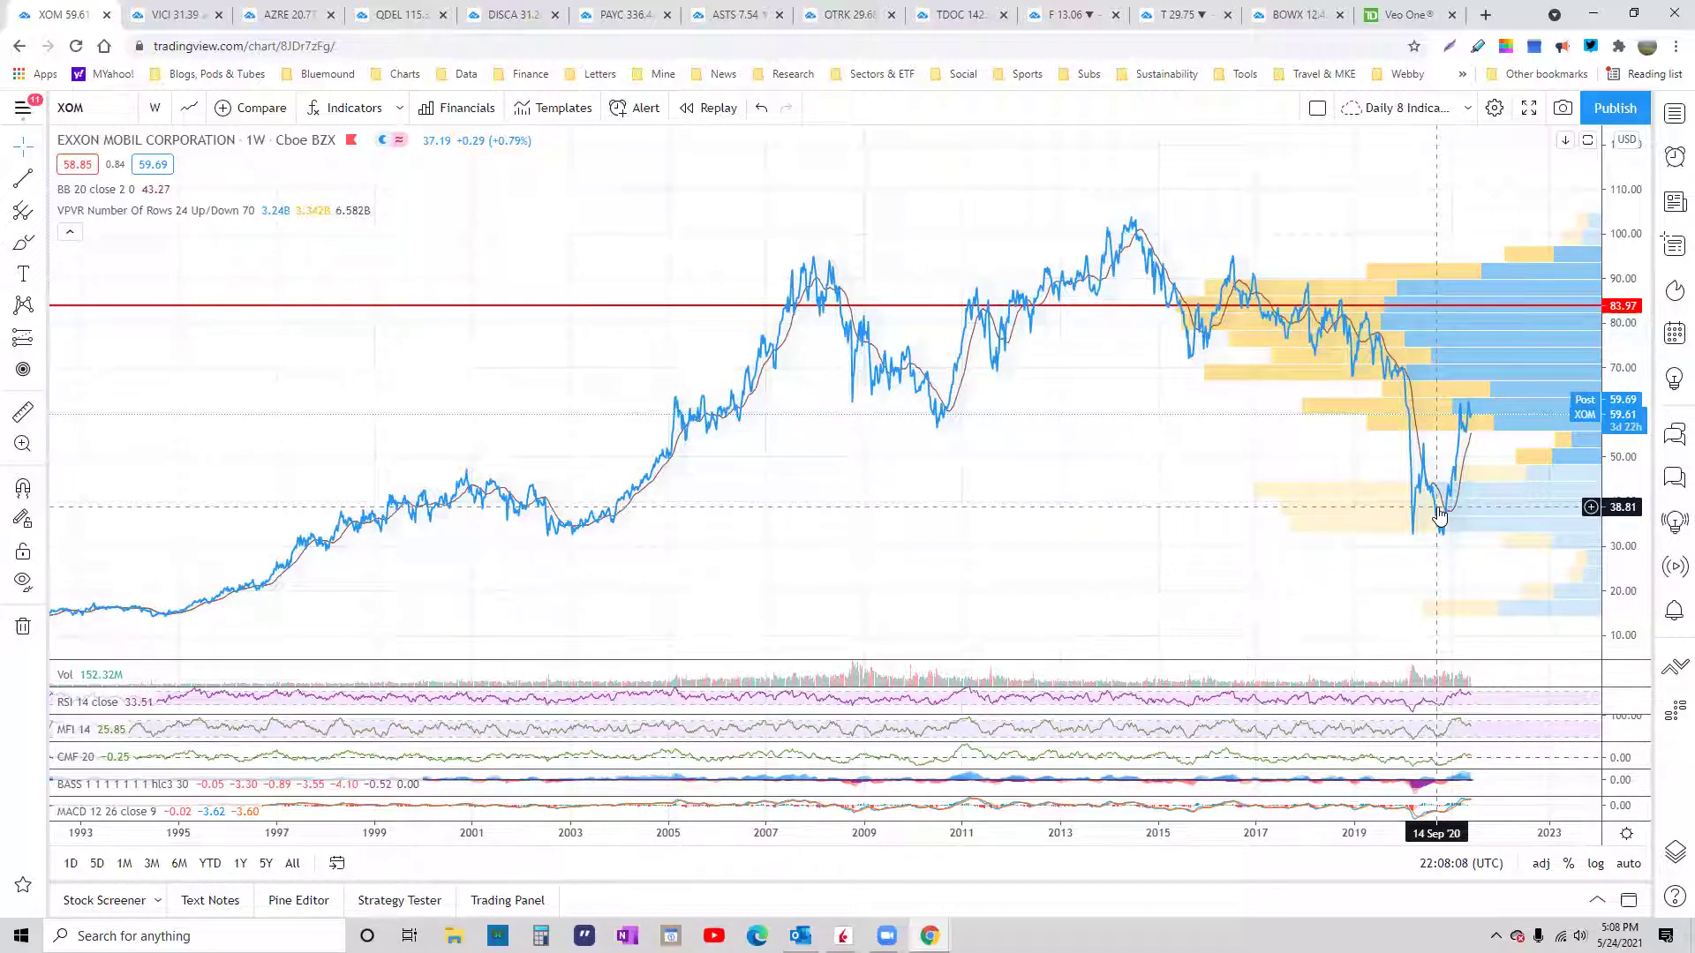
# Step: Zoom in on the XOM chart so the time axis starts around 2005
pyautogui.scroll(4, 1062, 554)
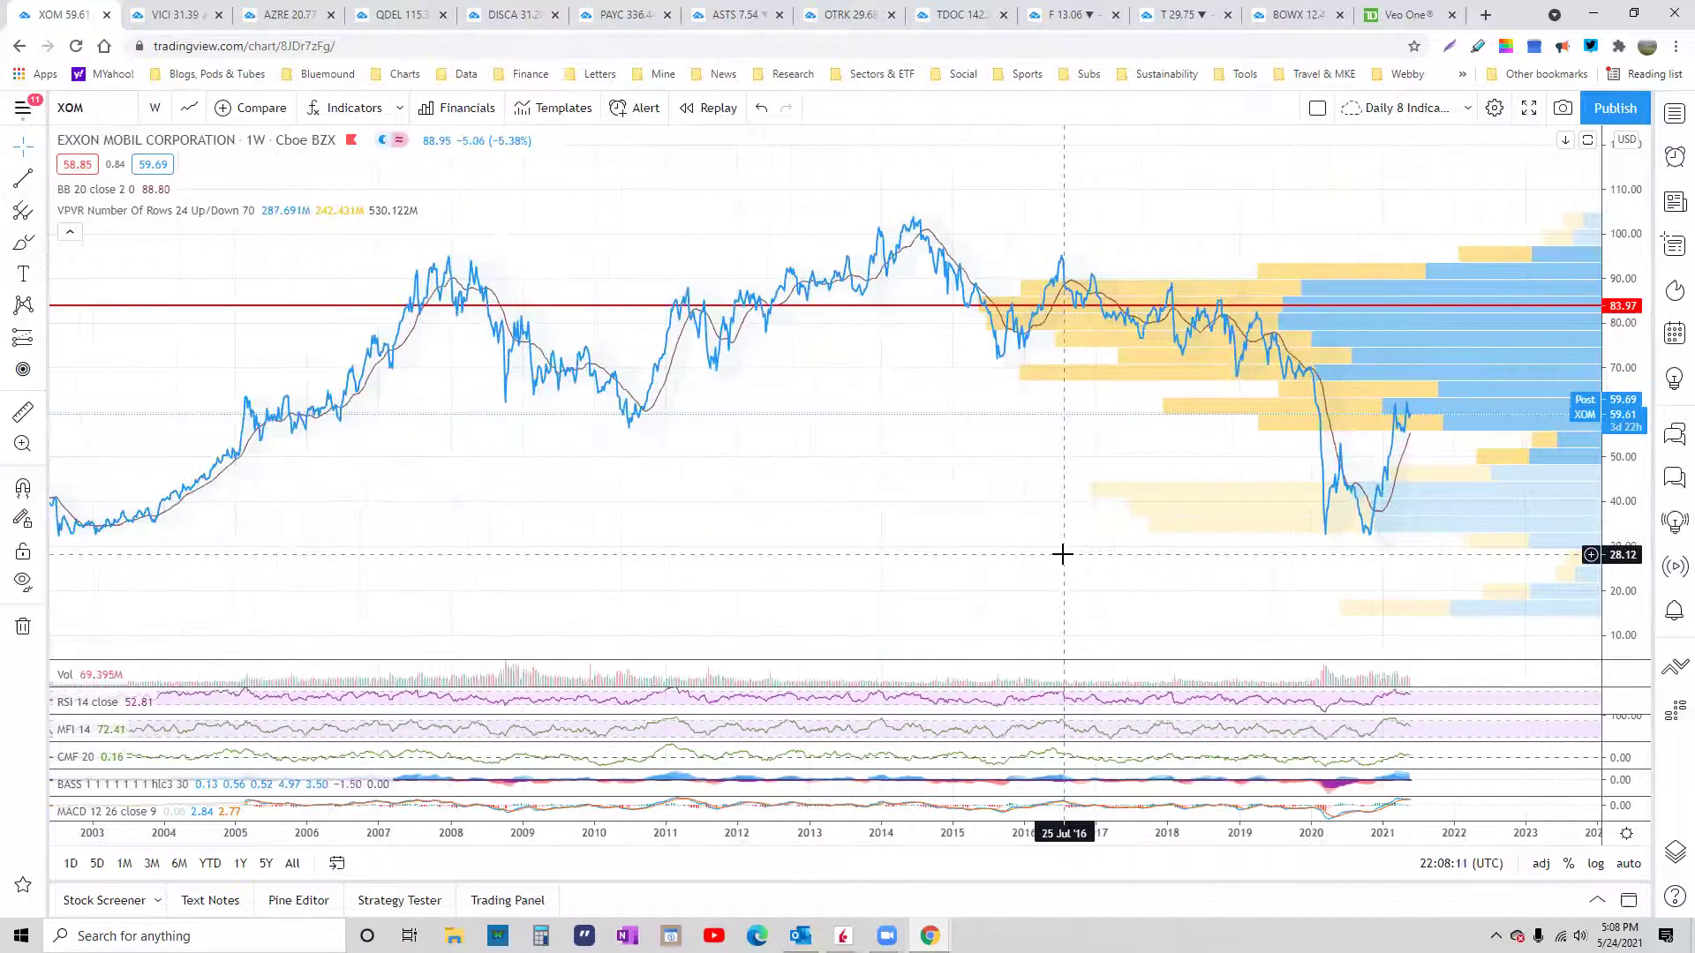
pyautogui.scroll(1, 1062, 554)
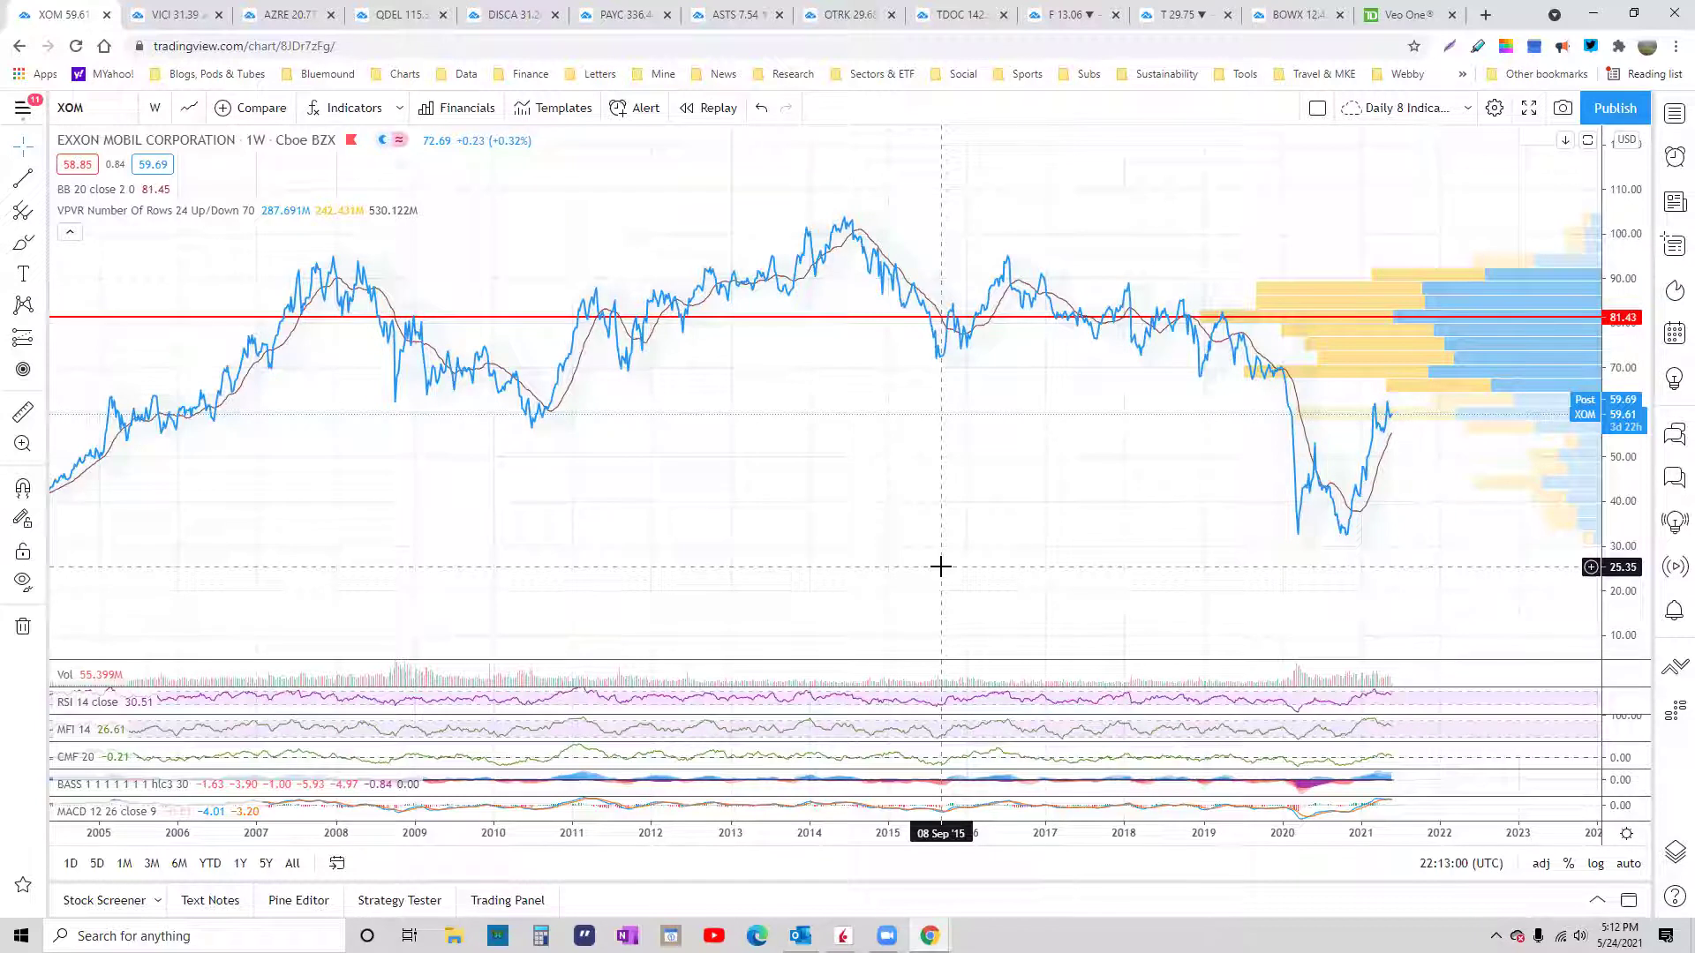
# Step: Maximize the XOM RSI 14 pane to fill the chart area
pyautogui.click(1588, 703)
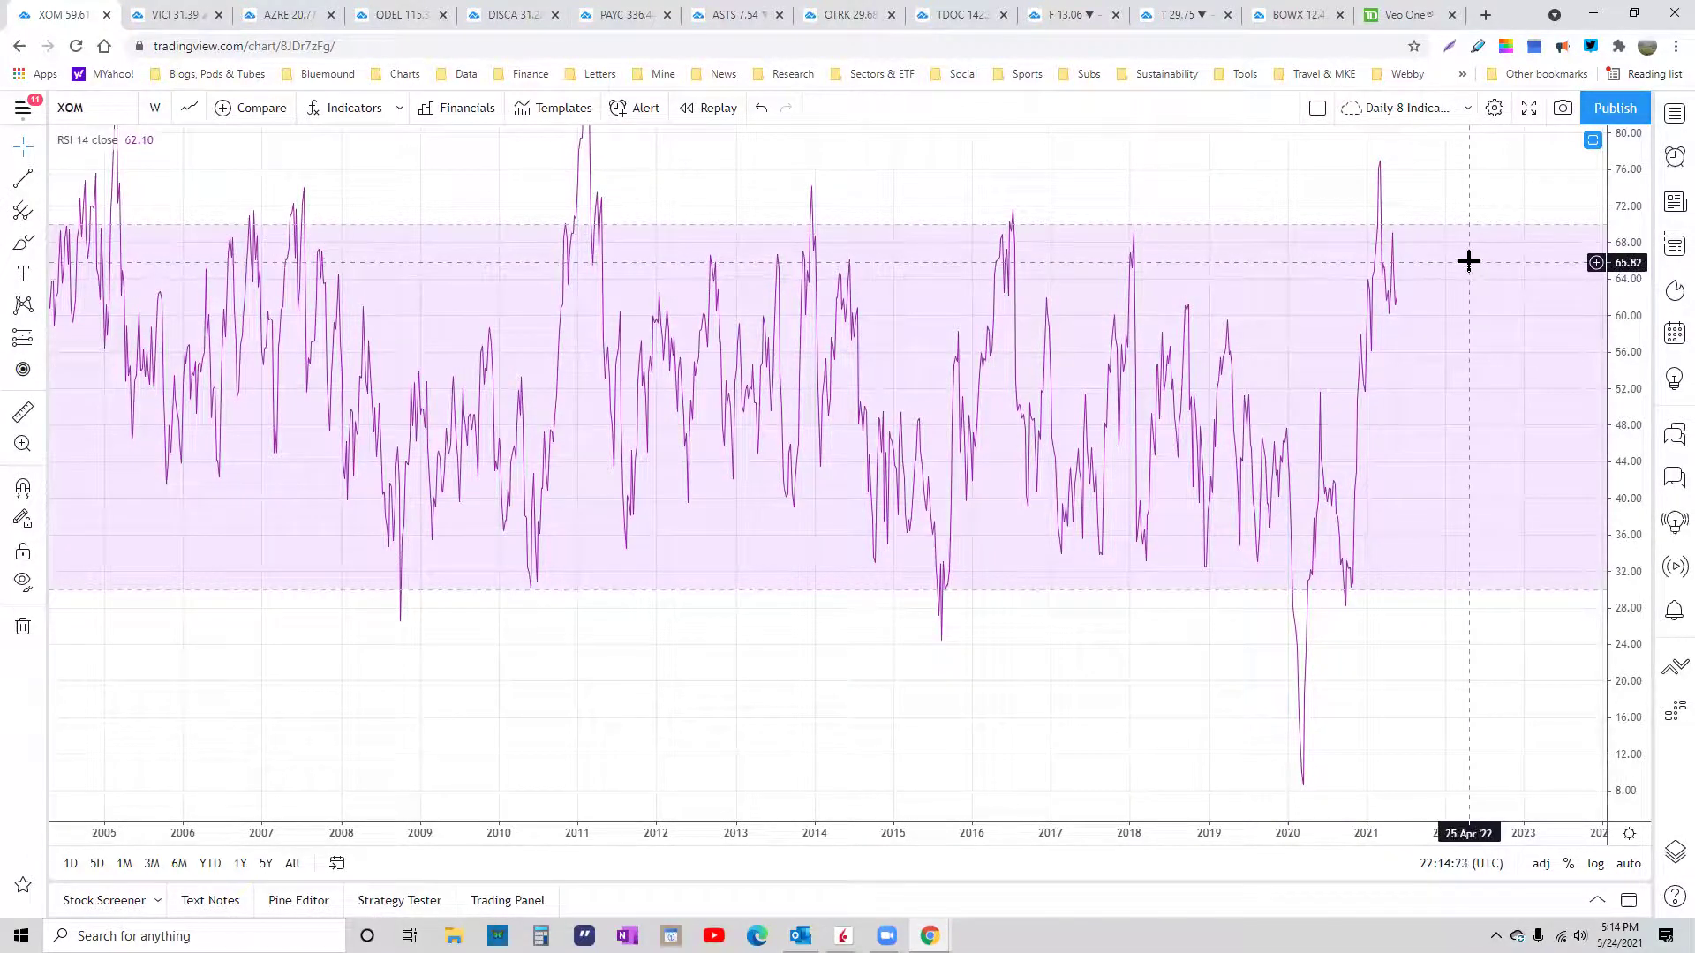
# Step: Switch the chart to USO and restore the price chart with all indicator panes
pyautogui.click(89, 109)
pyautogui.write('USO')
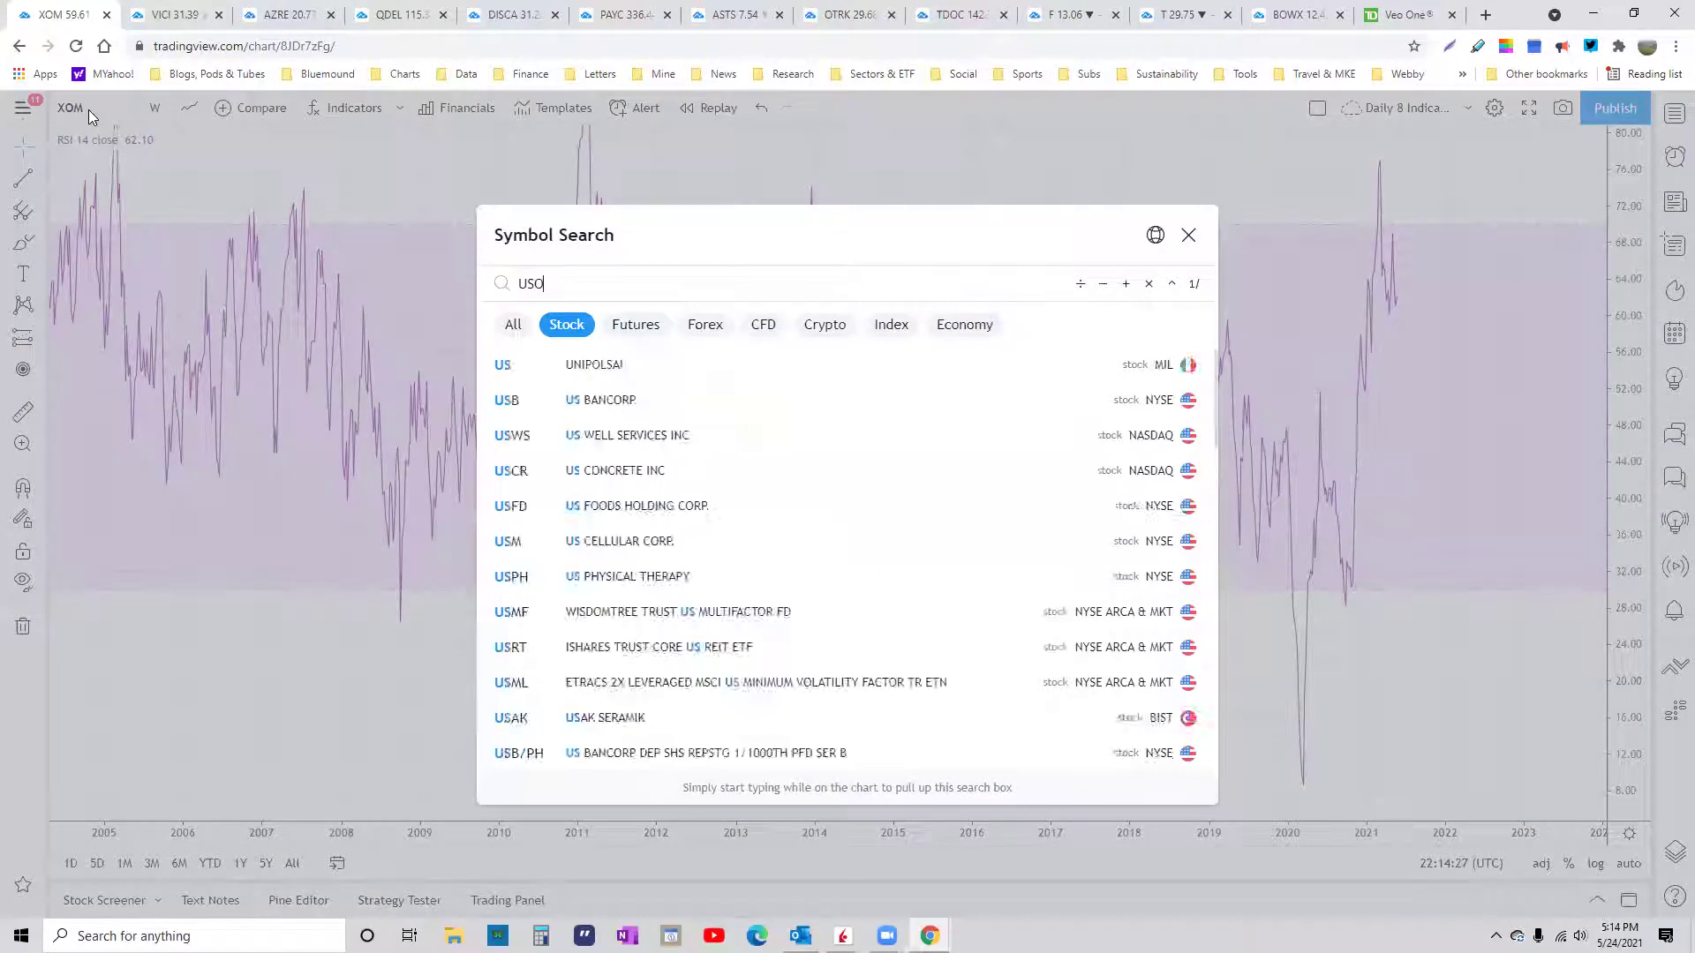
pyautogui.press('Return')
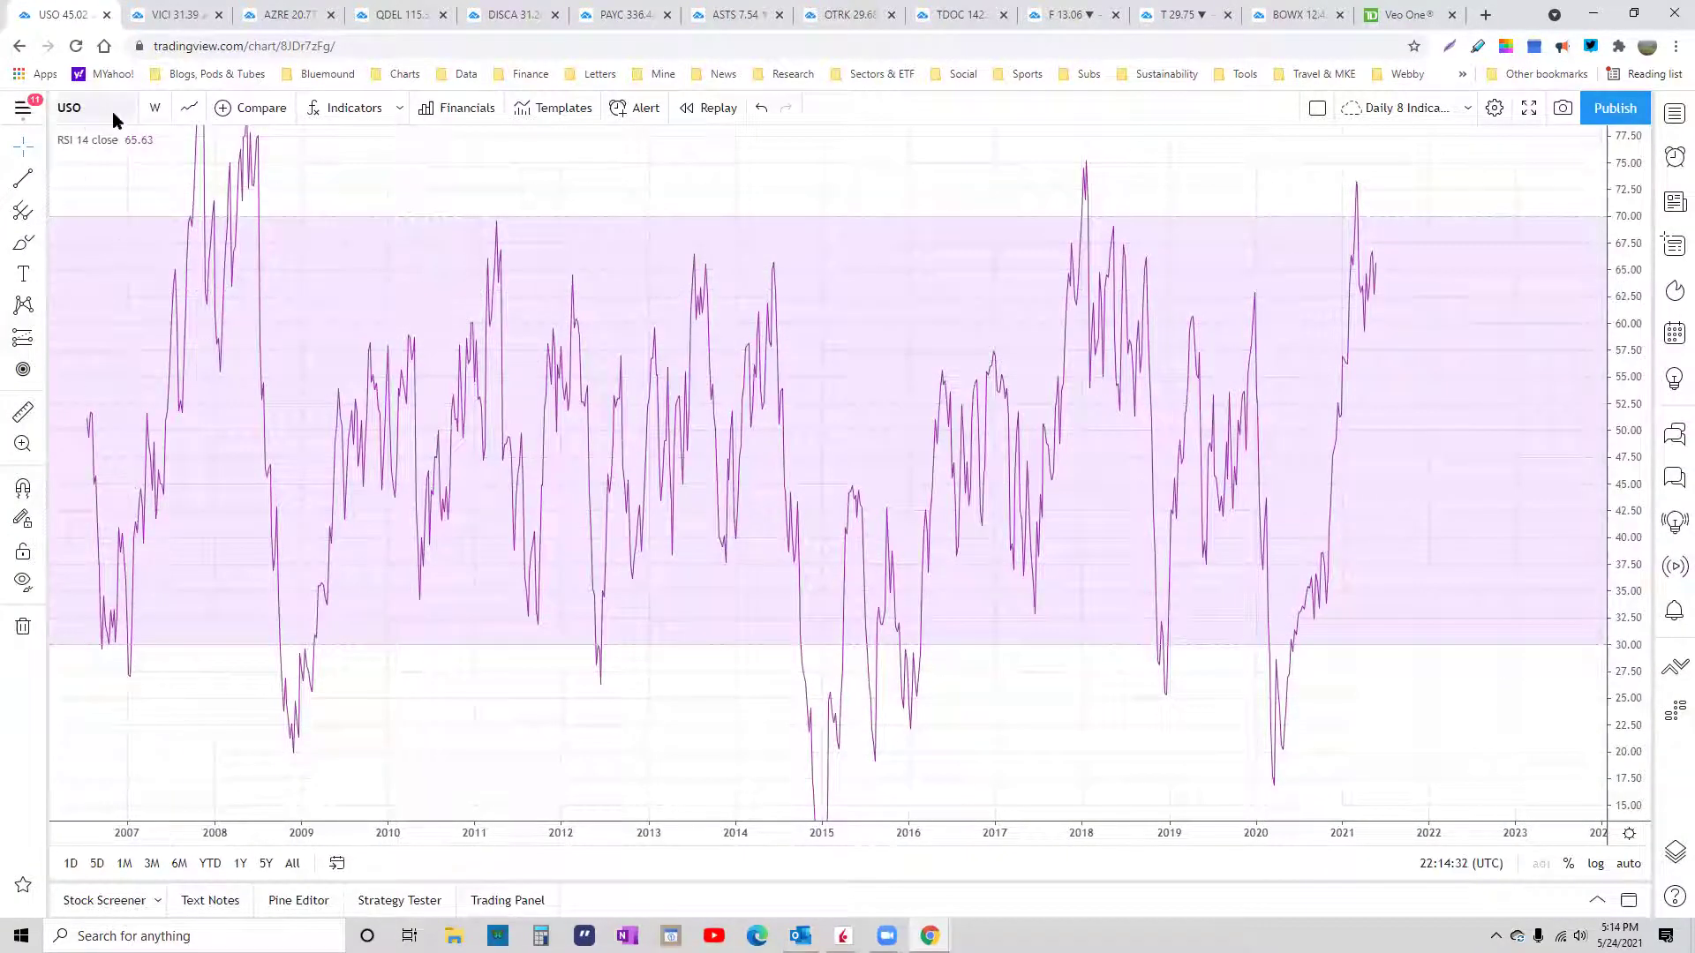
pyautogui.doubleClick(1305, 519)
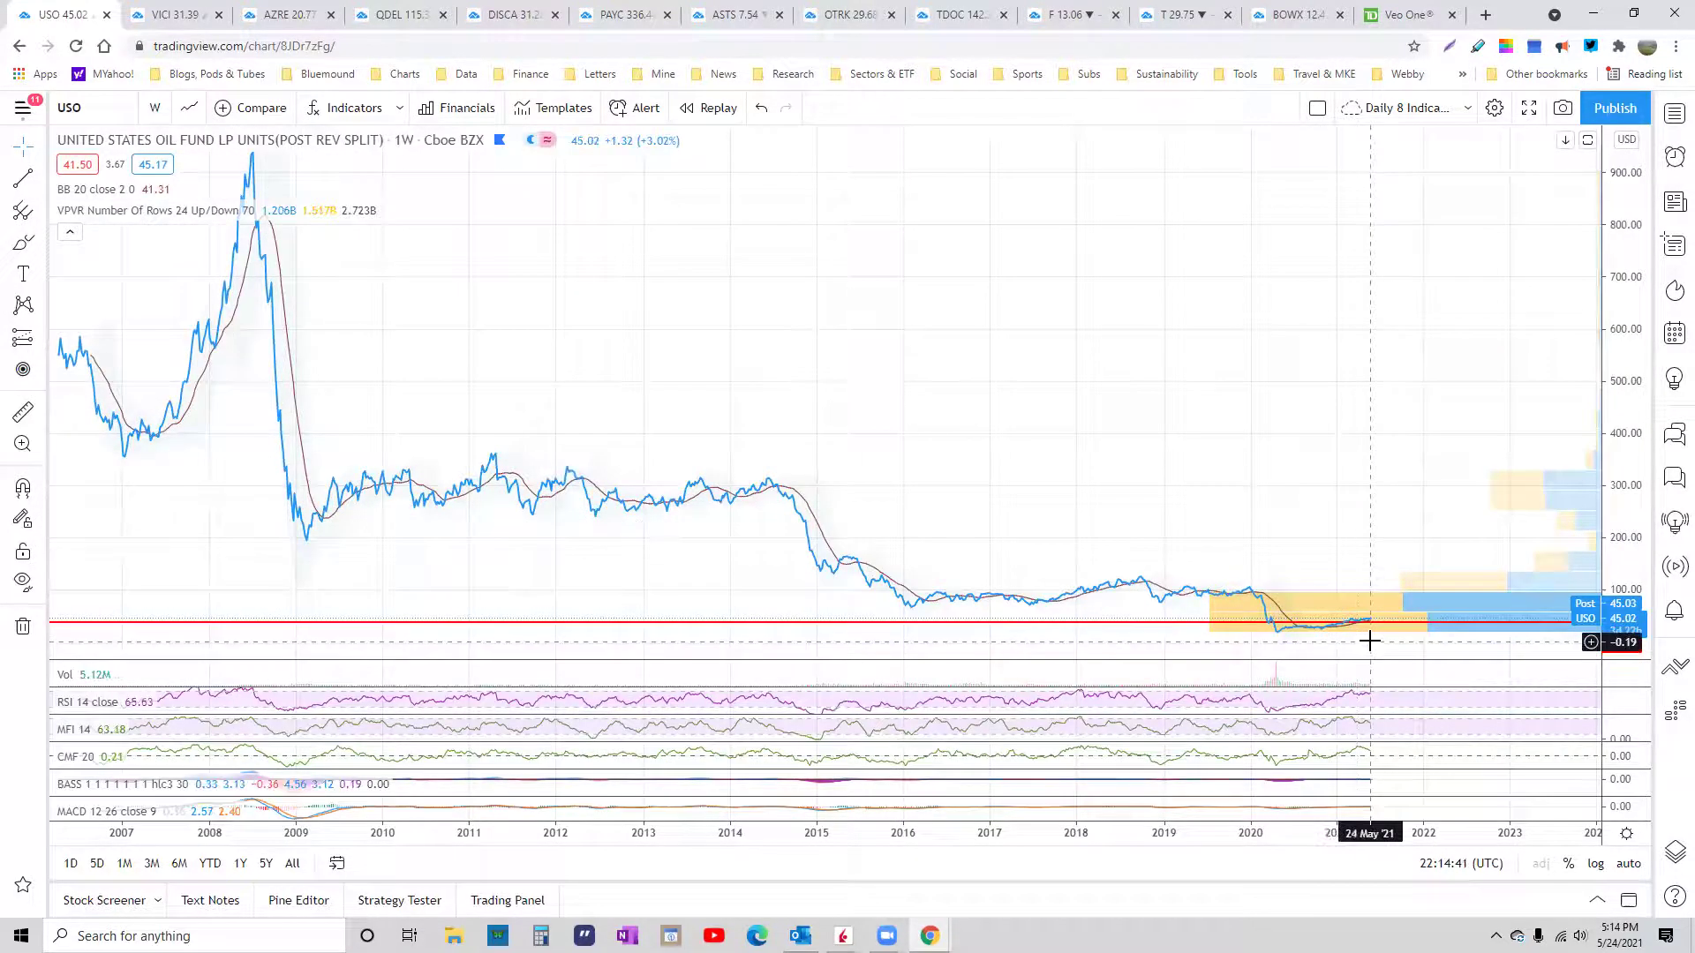
# Step: Add CL1! crude oil futures as a comparison and view 1-year, then 5-year ranges
pyautogui.click(256, 108)
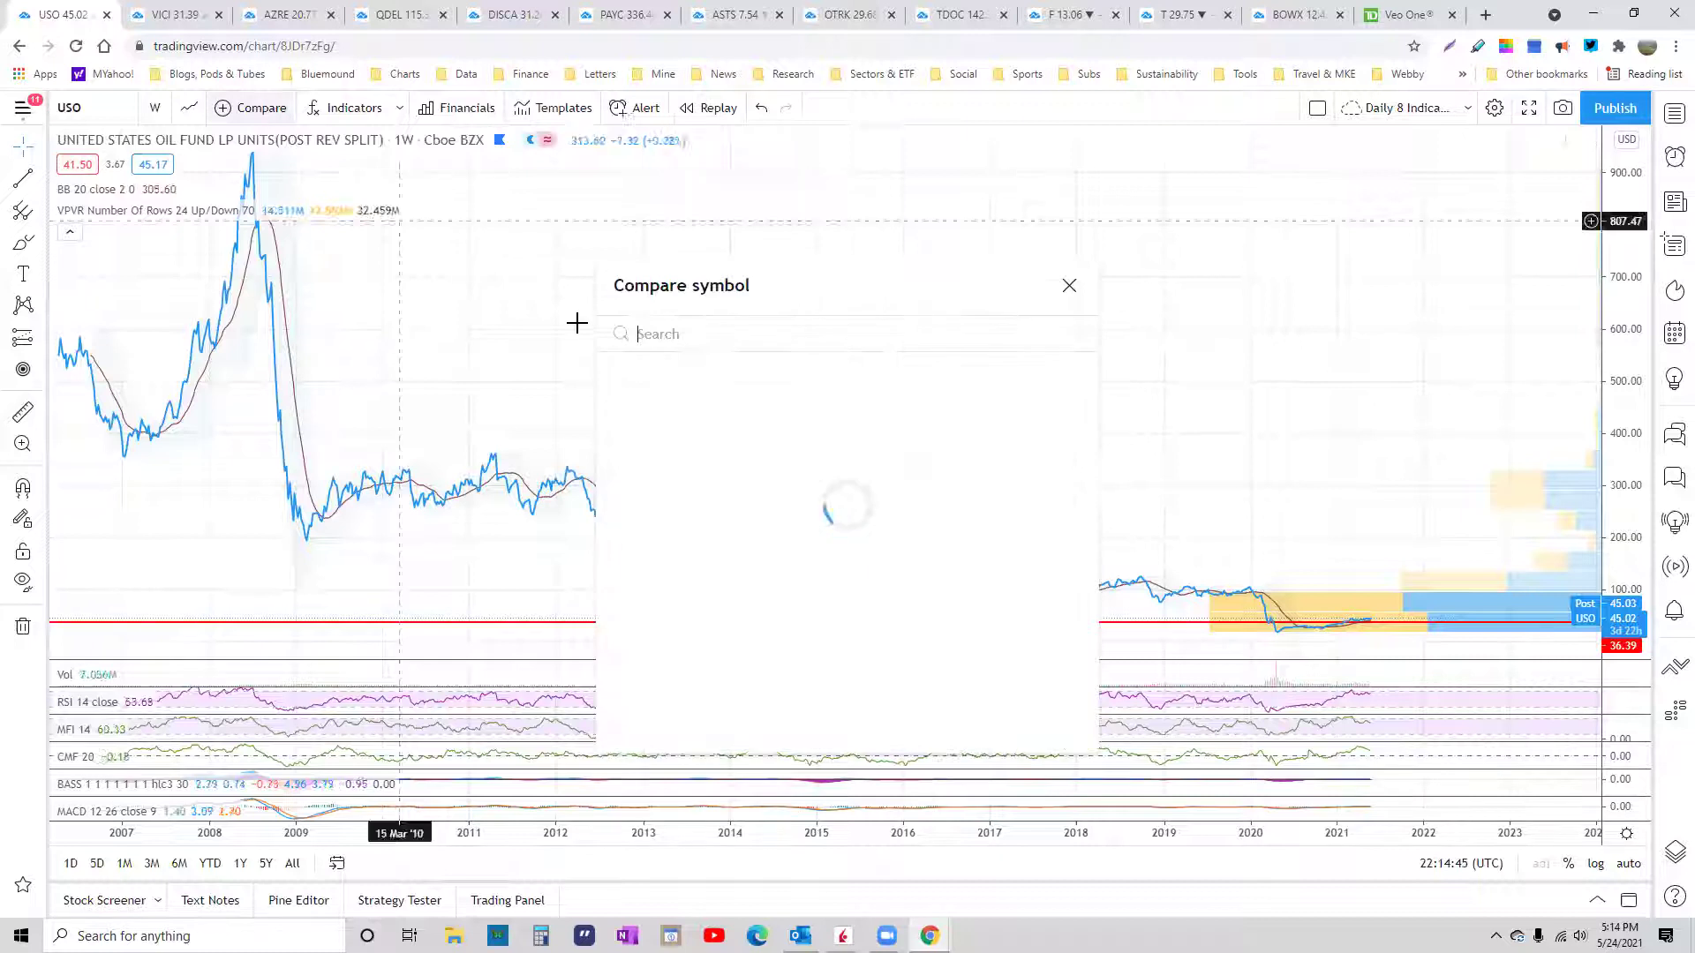
pyautogui.write('CL')
pyautogui.click(643, 504)
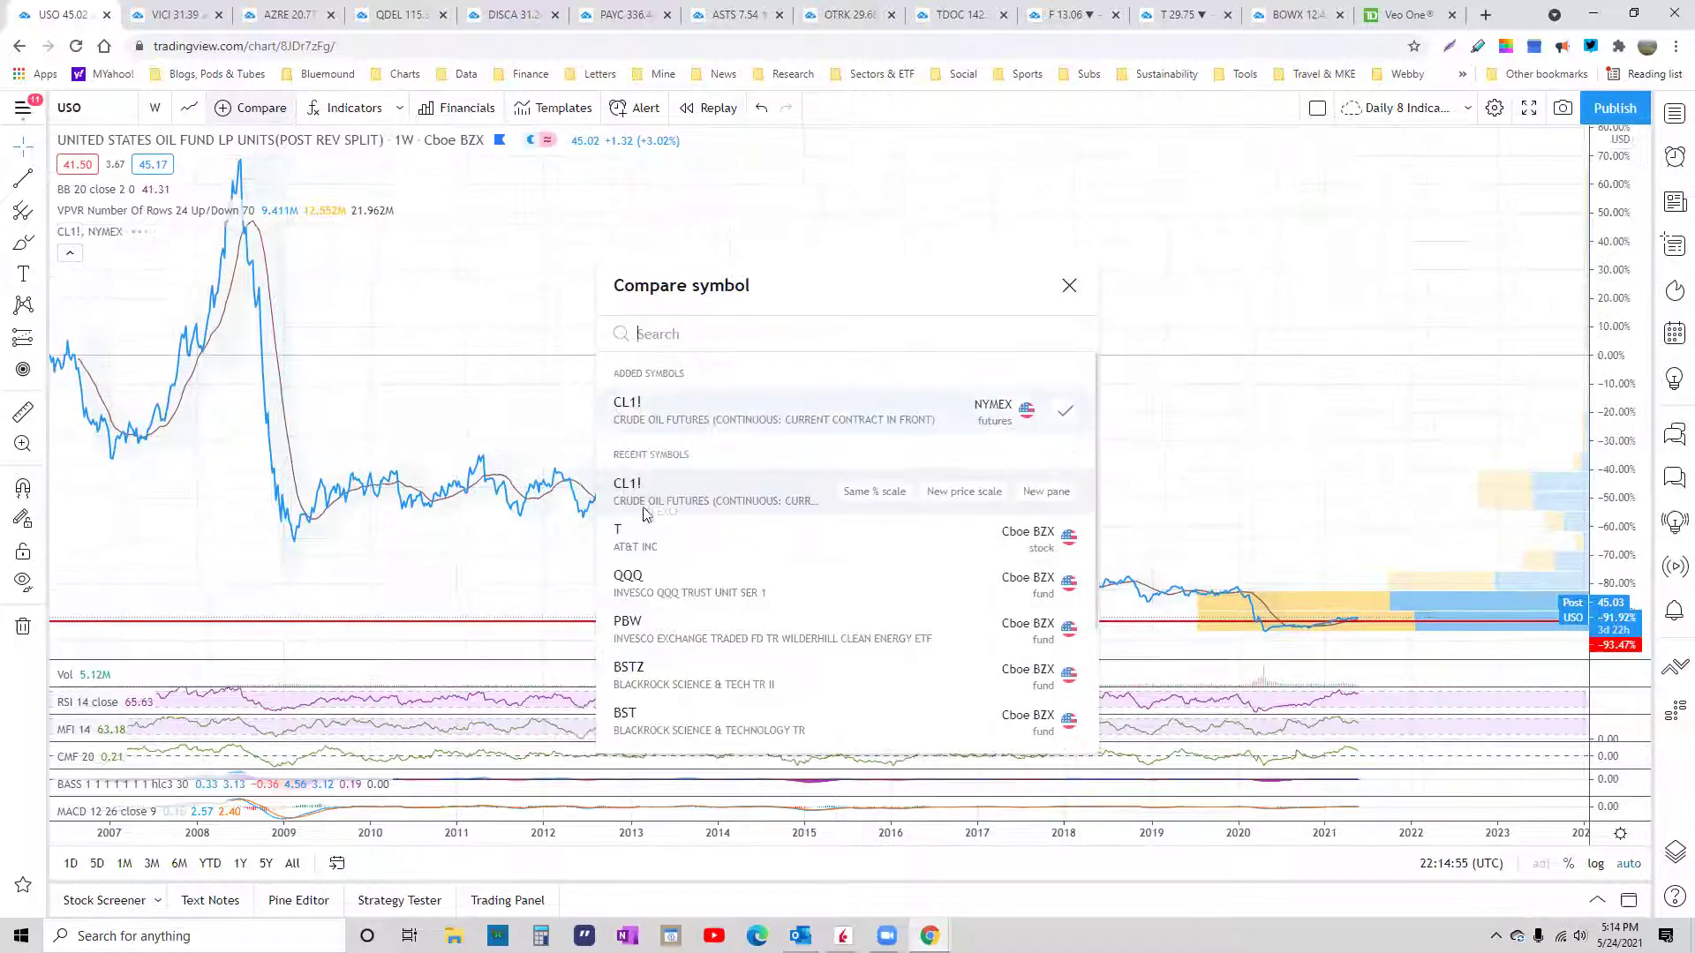
pyautogui.click(1069, 285)
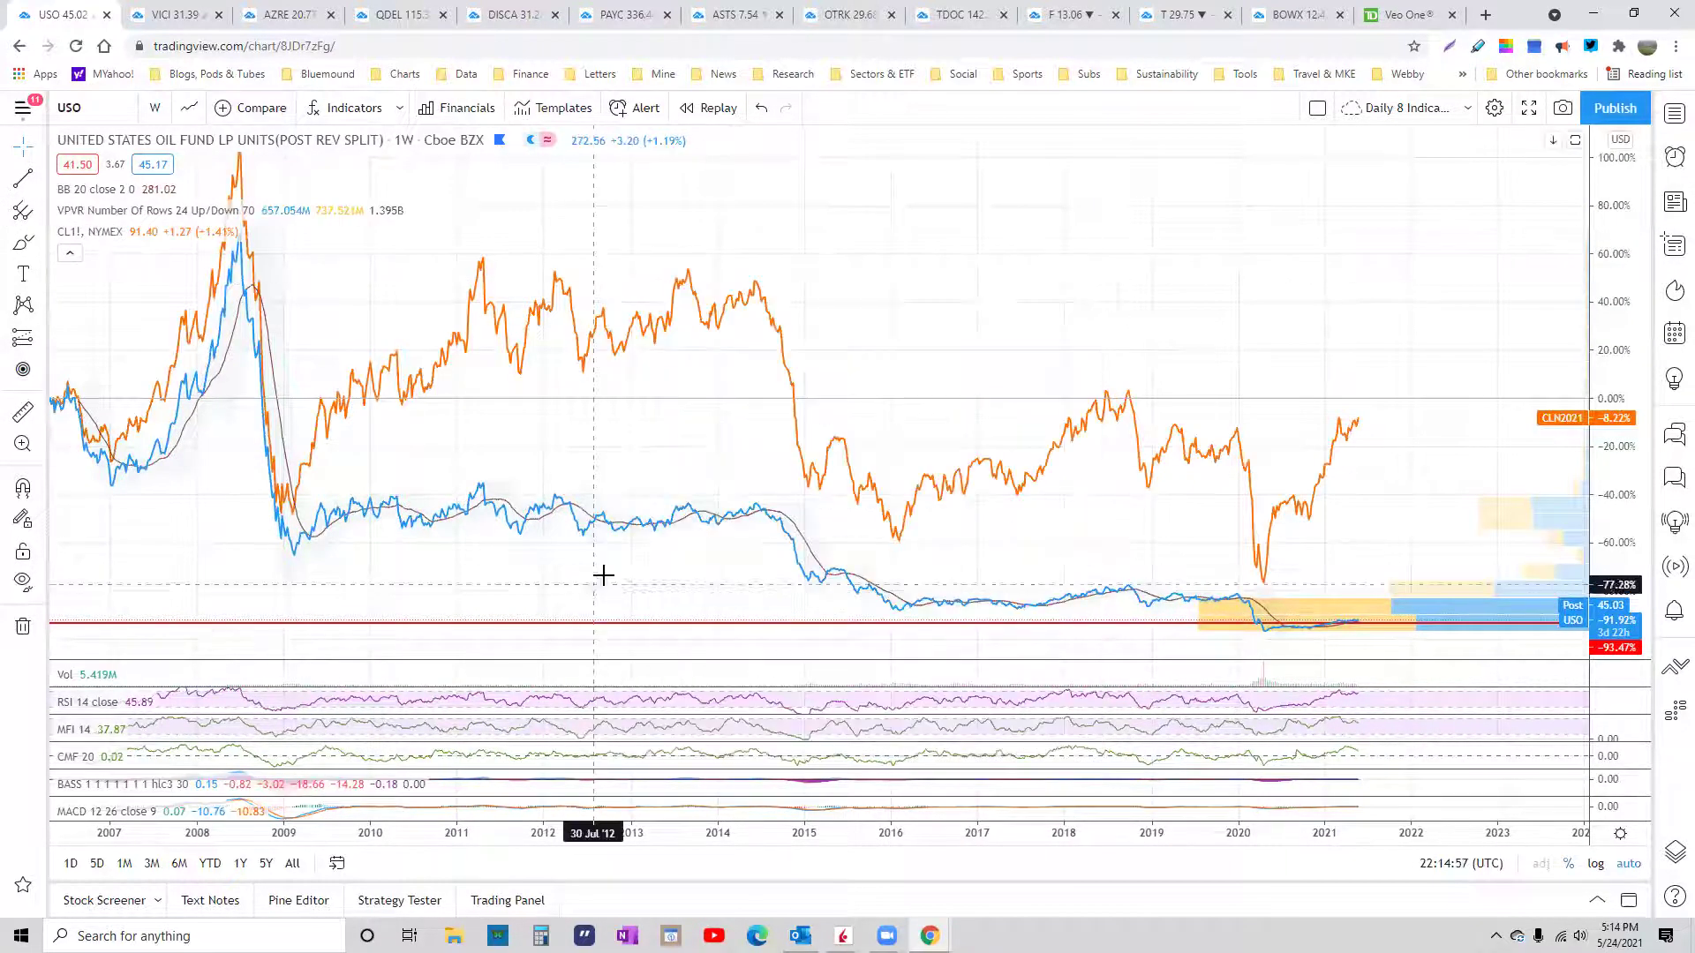
pyautogui.click(240, 865)
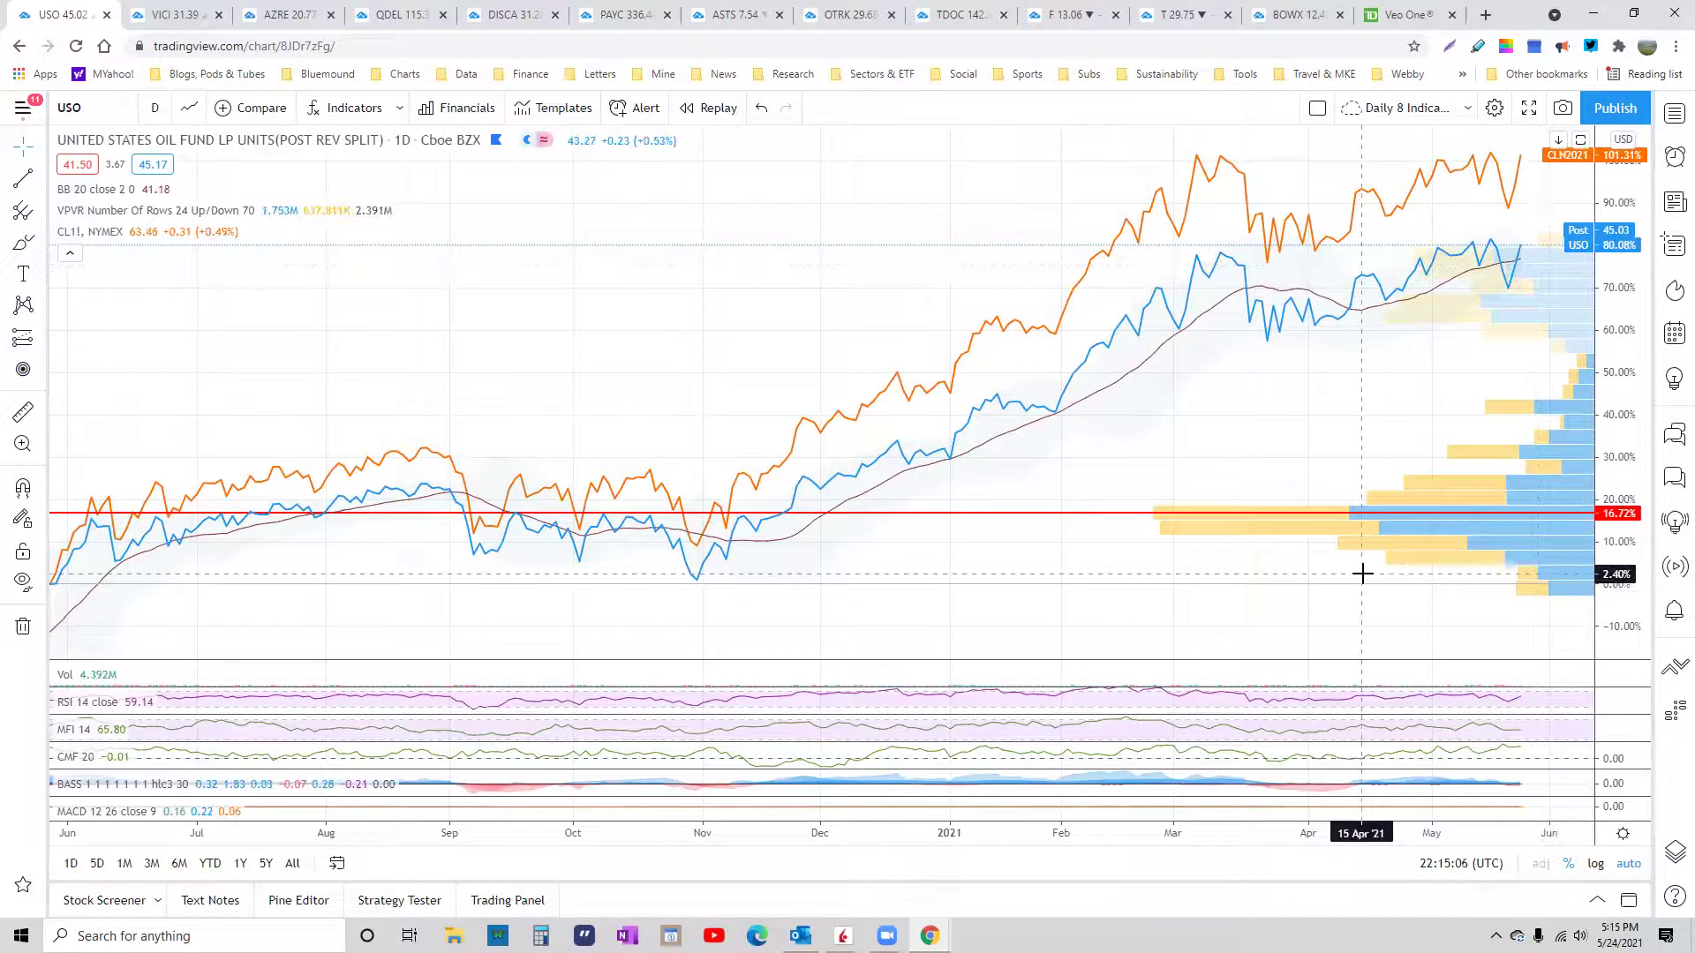
pyautogui.click(266, 863)
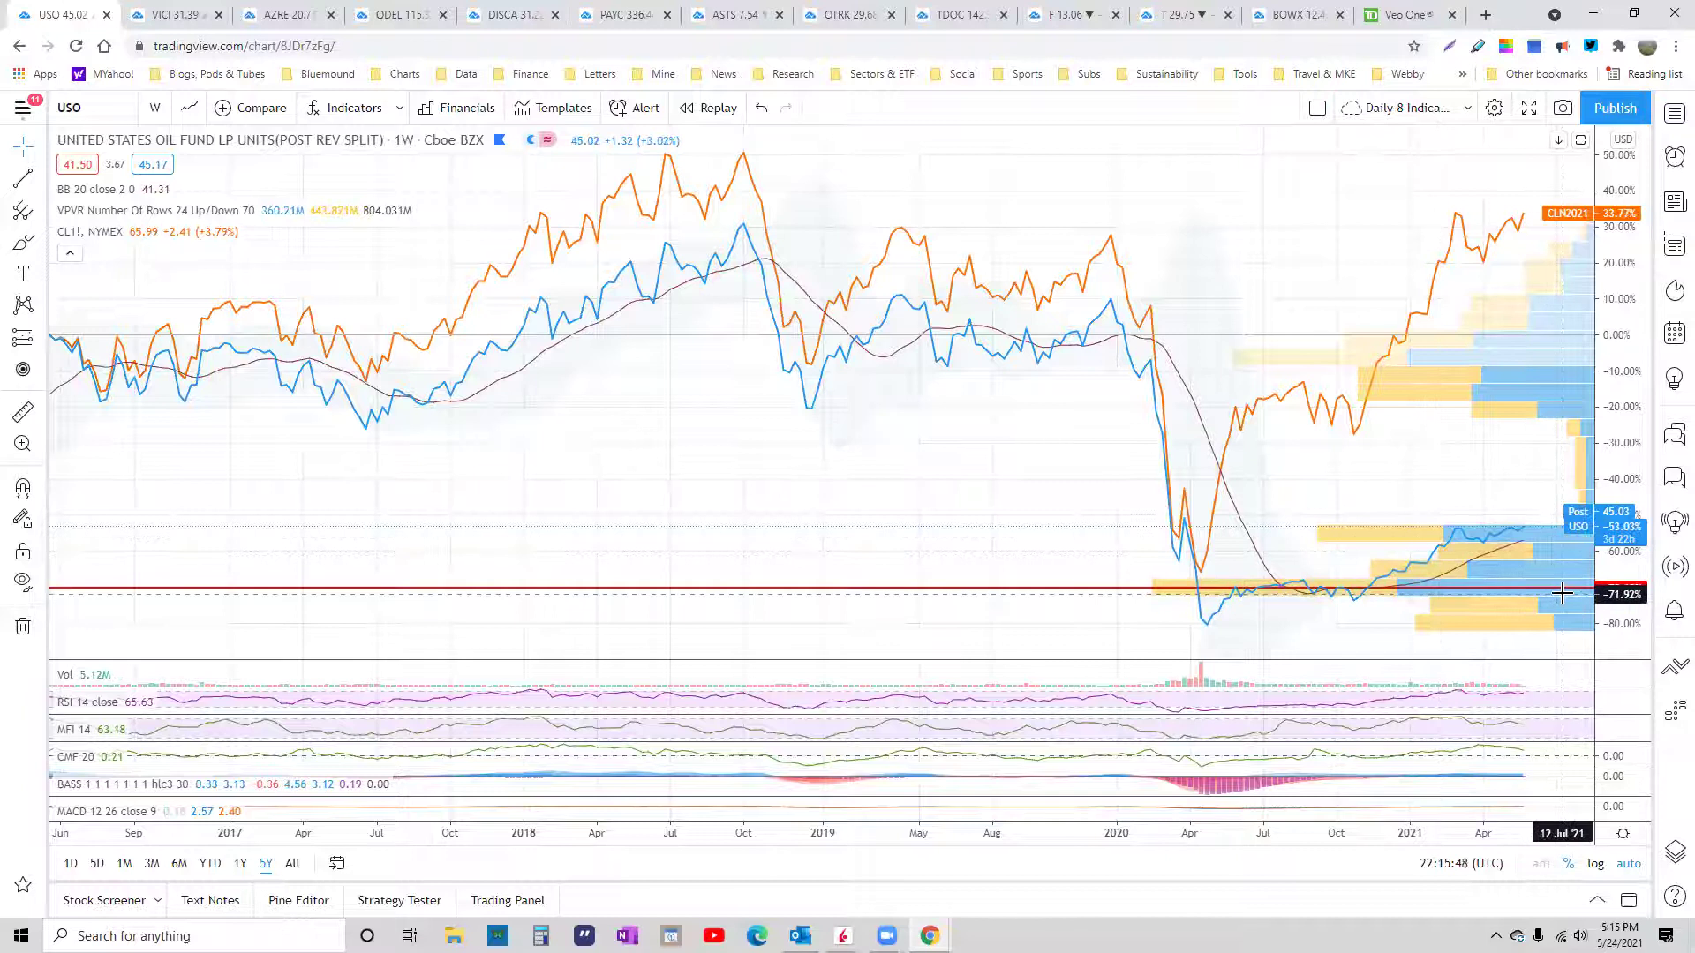
# Step: Remove the CL1! comparison and pan the USO chart to leave space after the latest bar
pyautogui.click(189, 232)
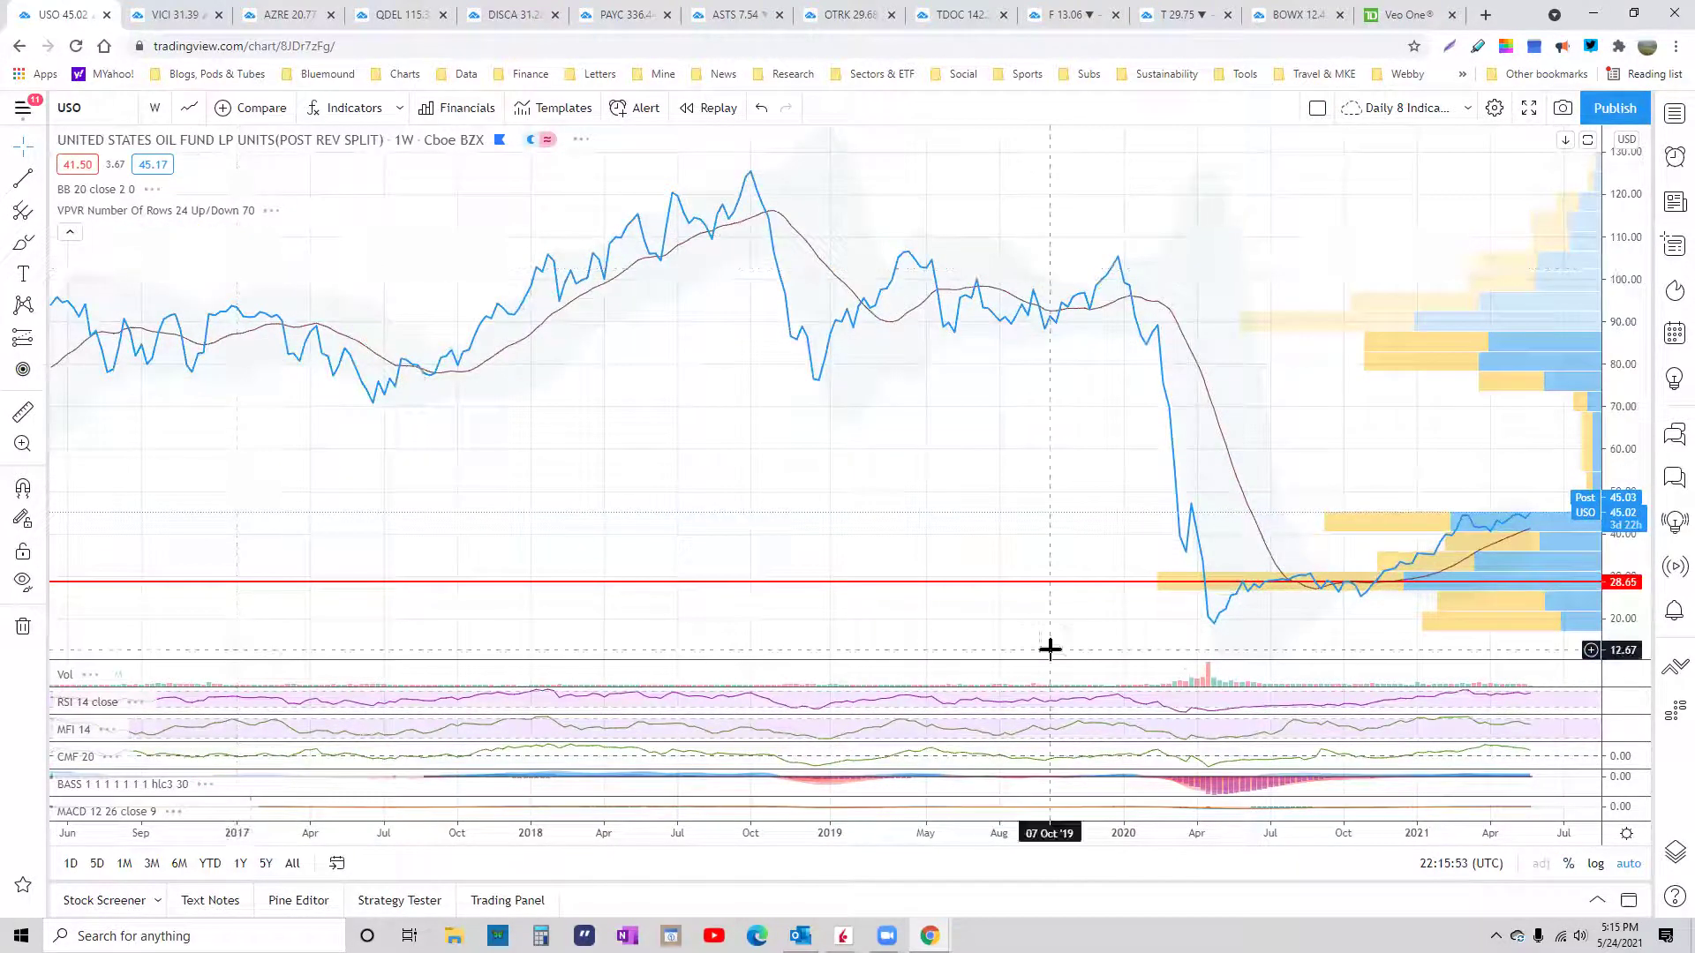
pyautogui.moveTo(1050, 649); pyautogui.dragTo(818, 649)
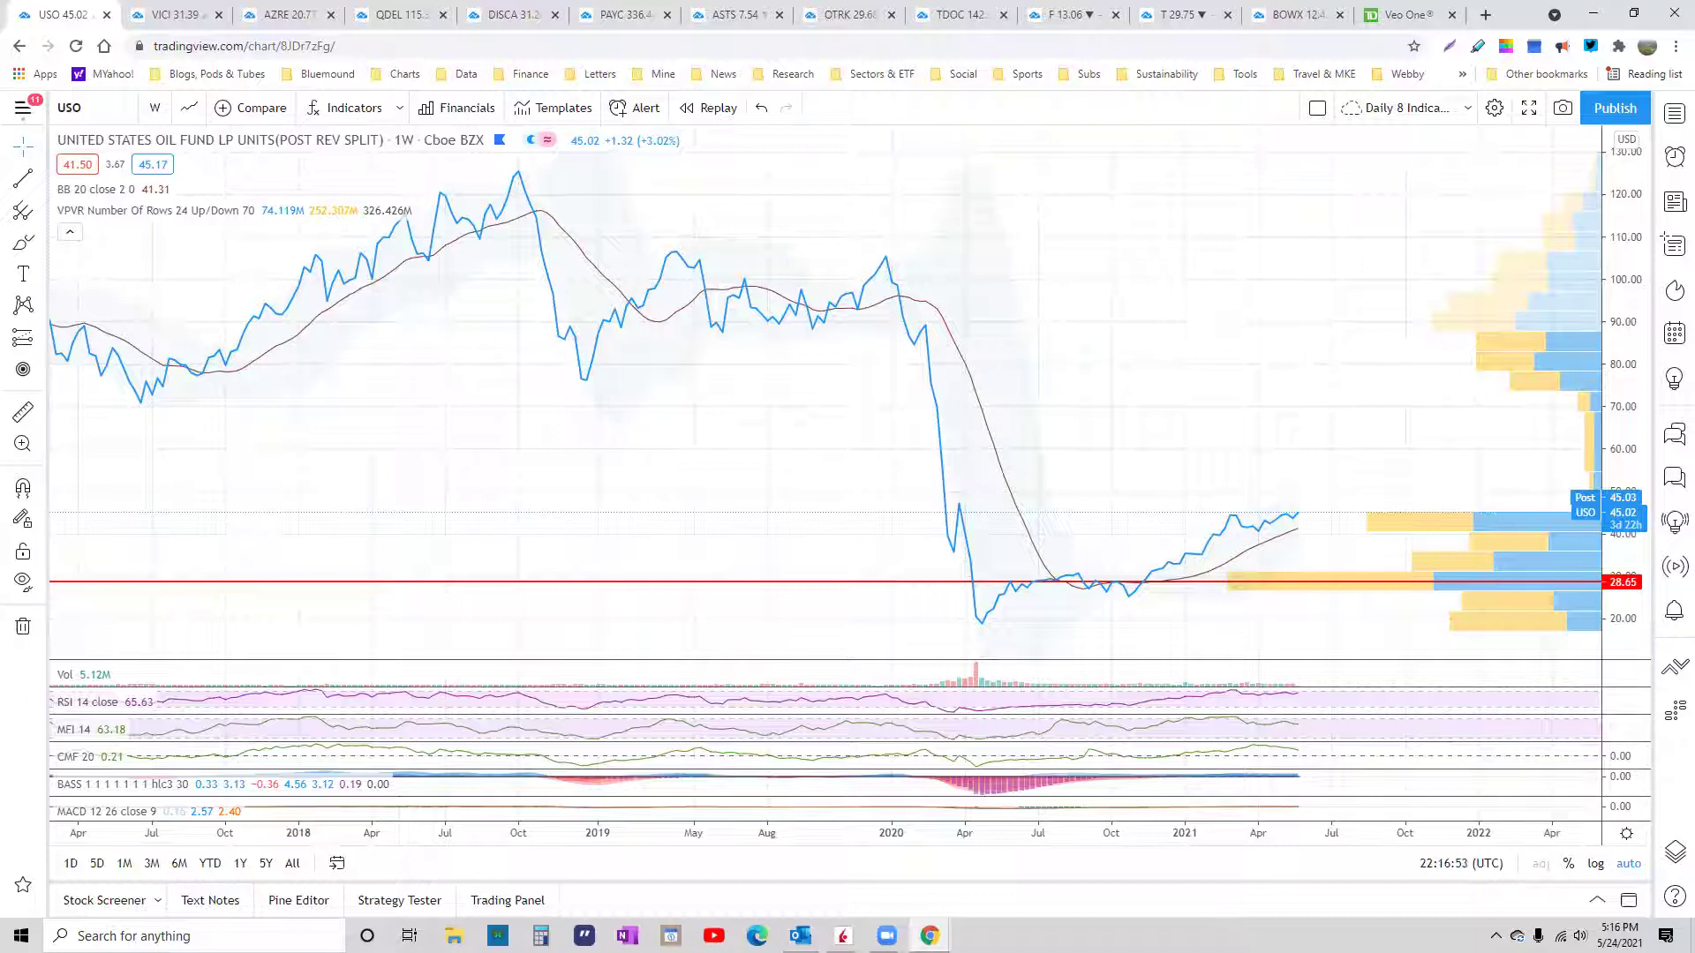
pyautogui.click(1585, 704)
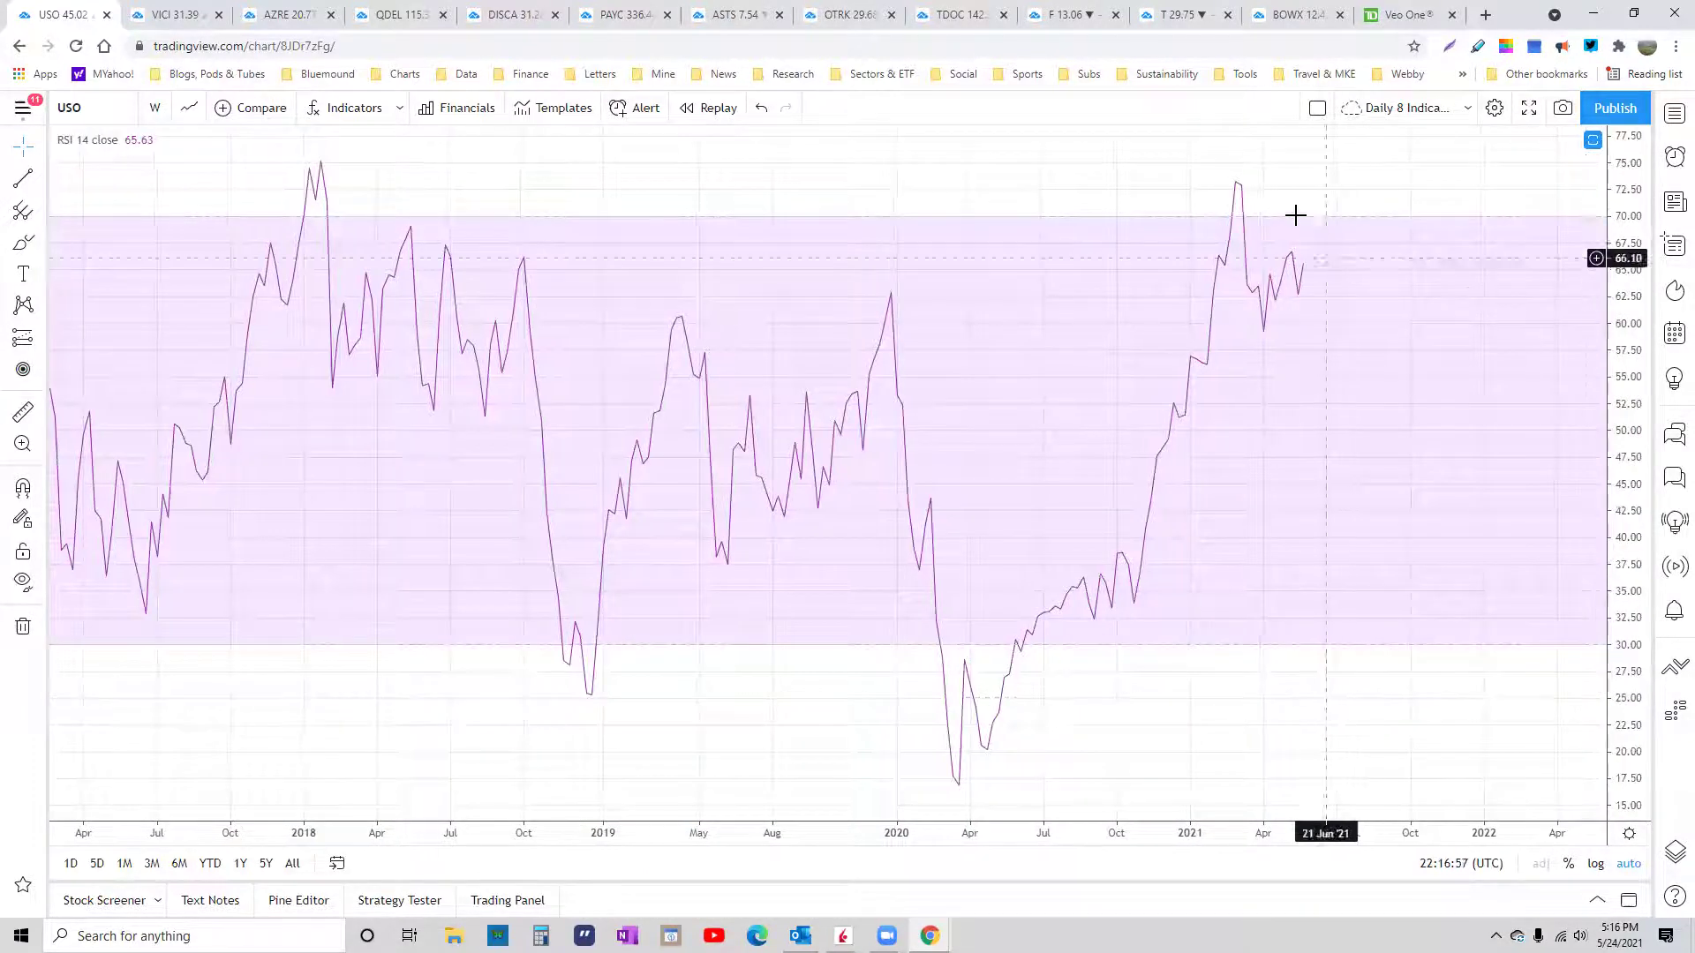
pyautogui.click(1592, 139)
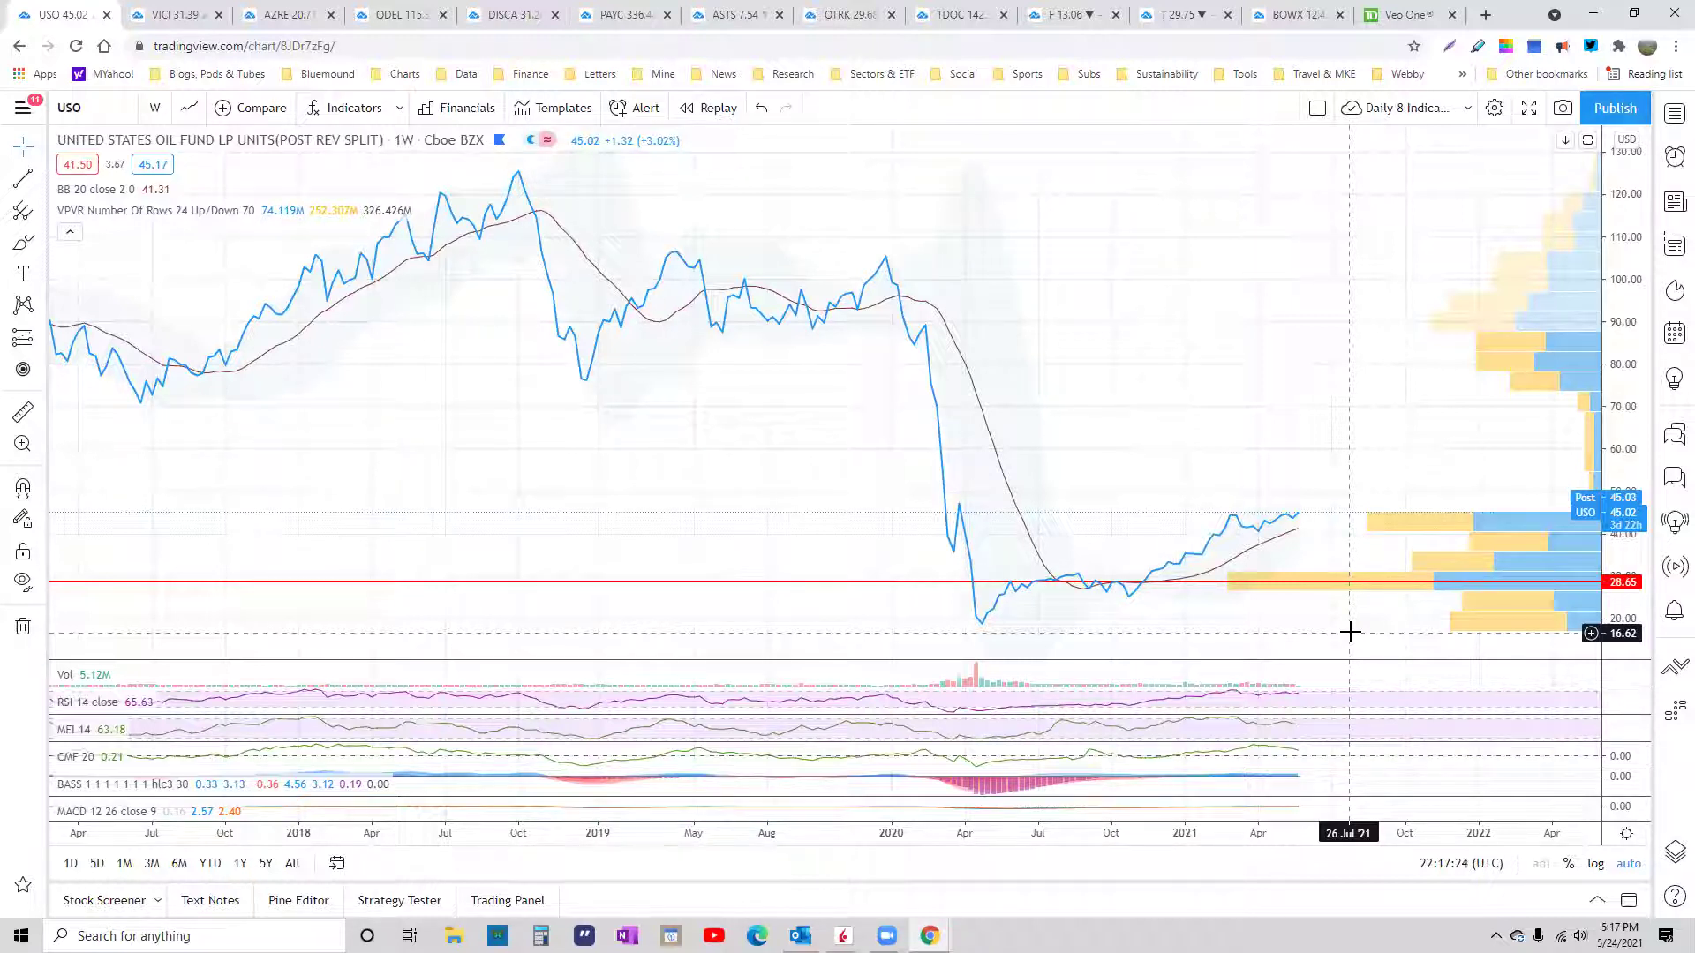
pyautogui.doubleClick(1582, 703)
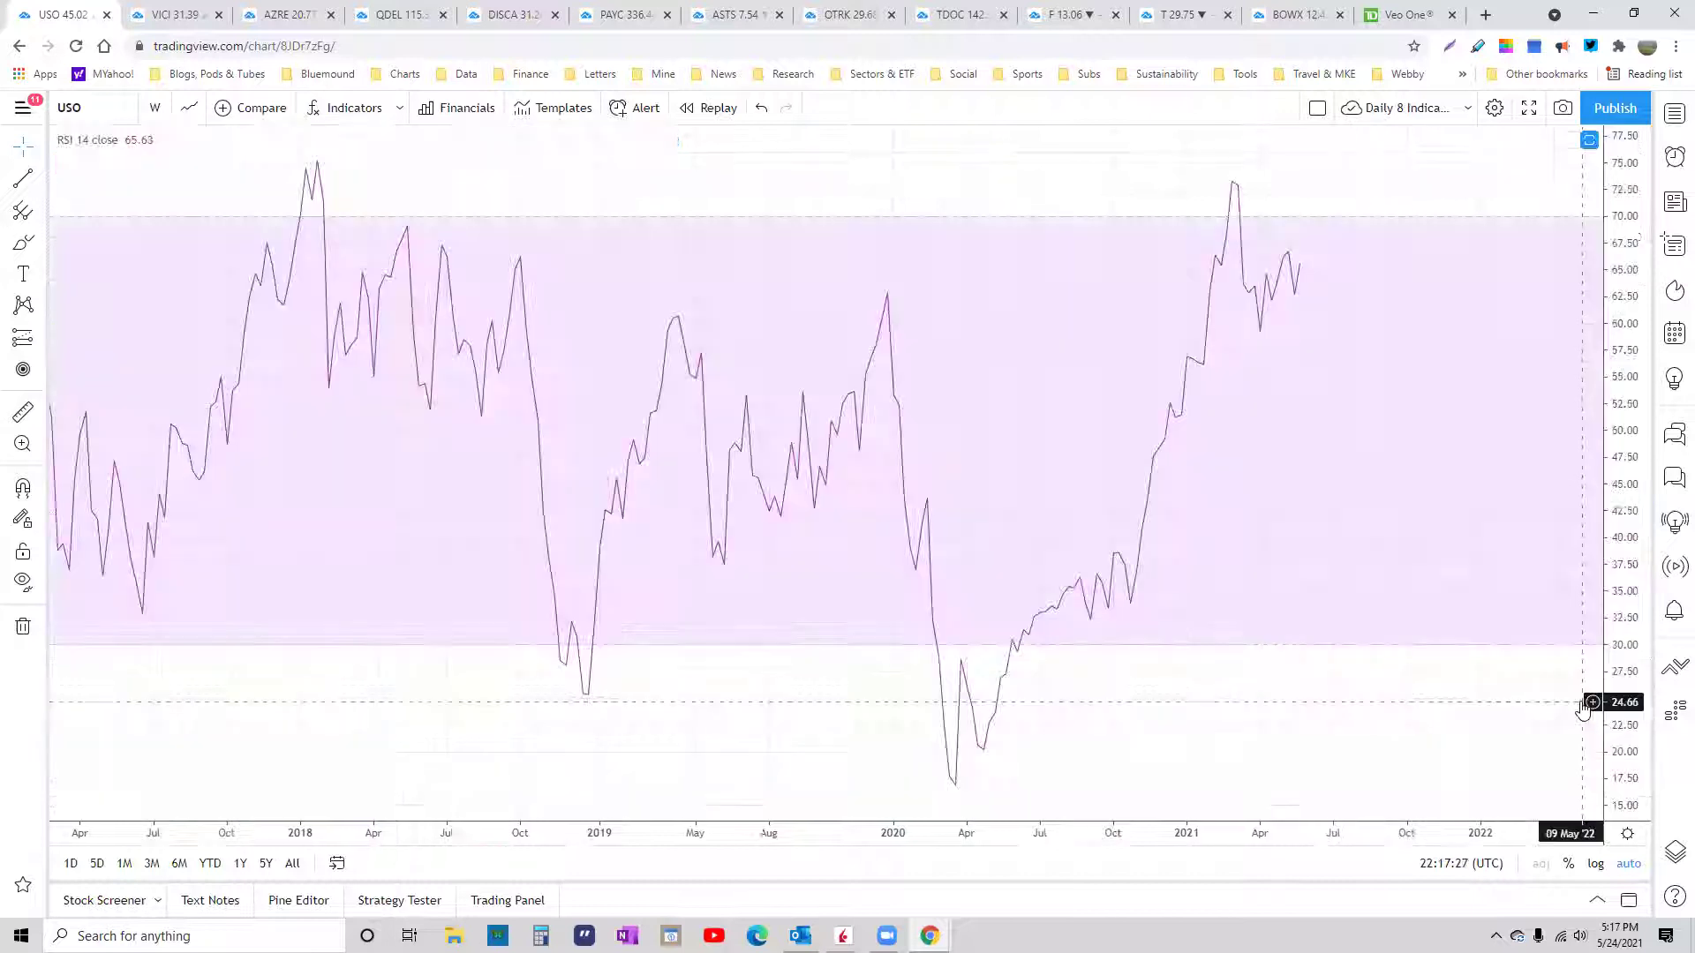
pyautogui.doubleClick(1582, 707)
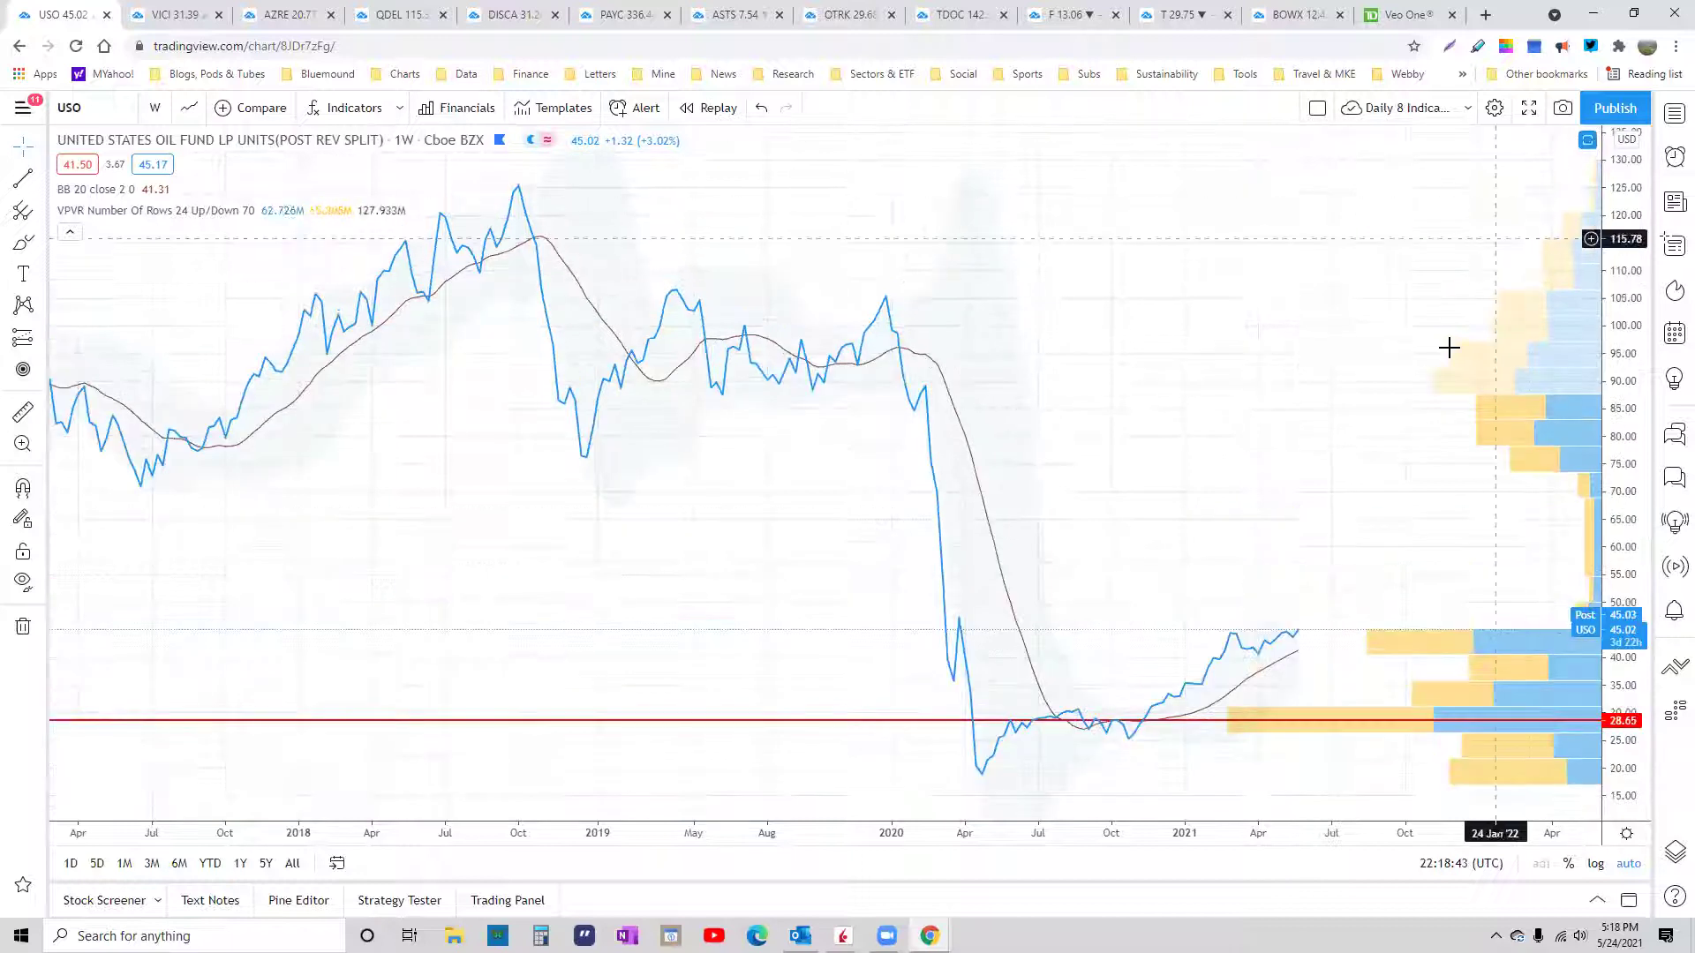
# Step: Enlarge the RSI 14 pane, then the MFI 14 pane, restoring the full layout after each
pyautogui.doubleClick(1314, 702)
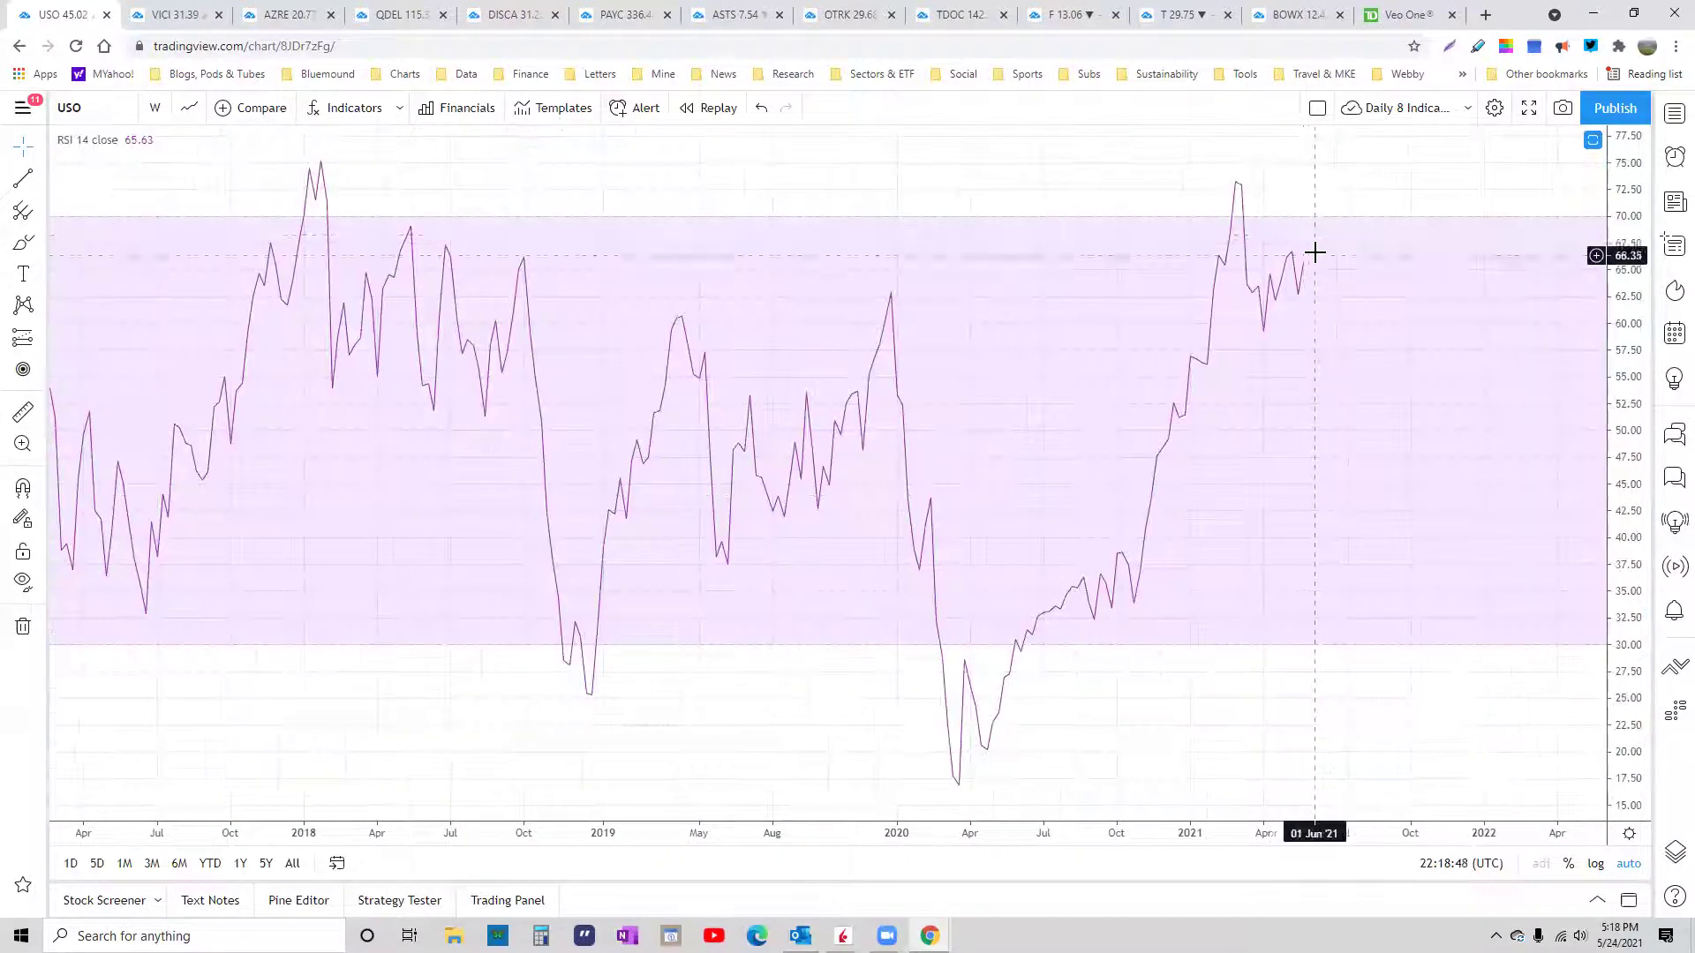
pyautogui.click(1593, 140)
pyautogui.click(1588, 730)
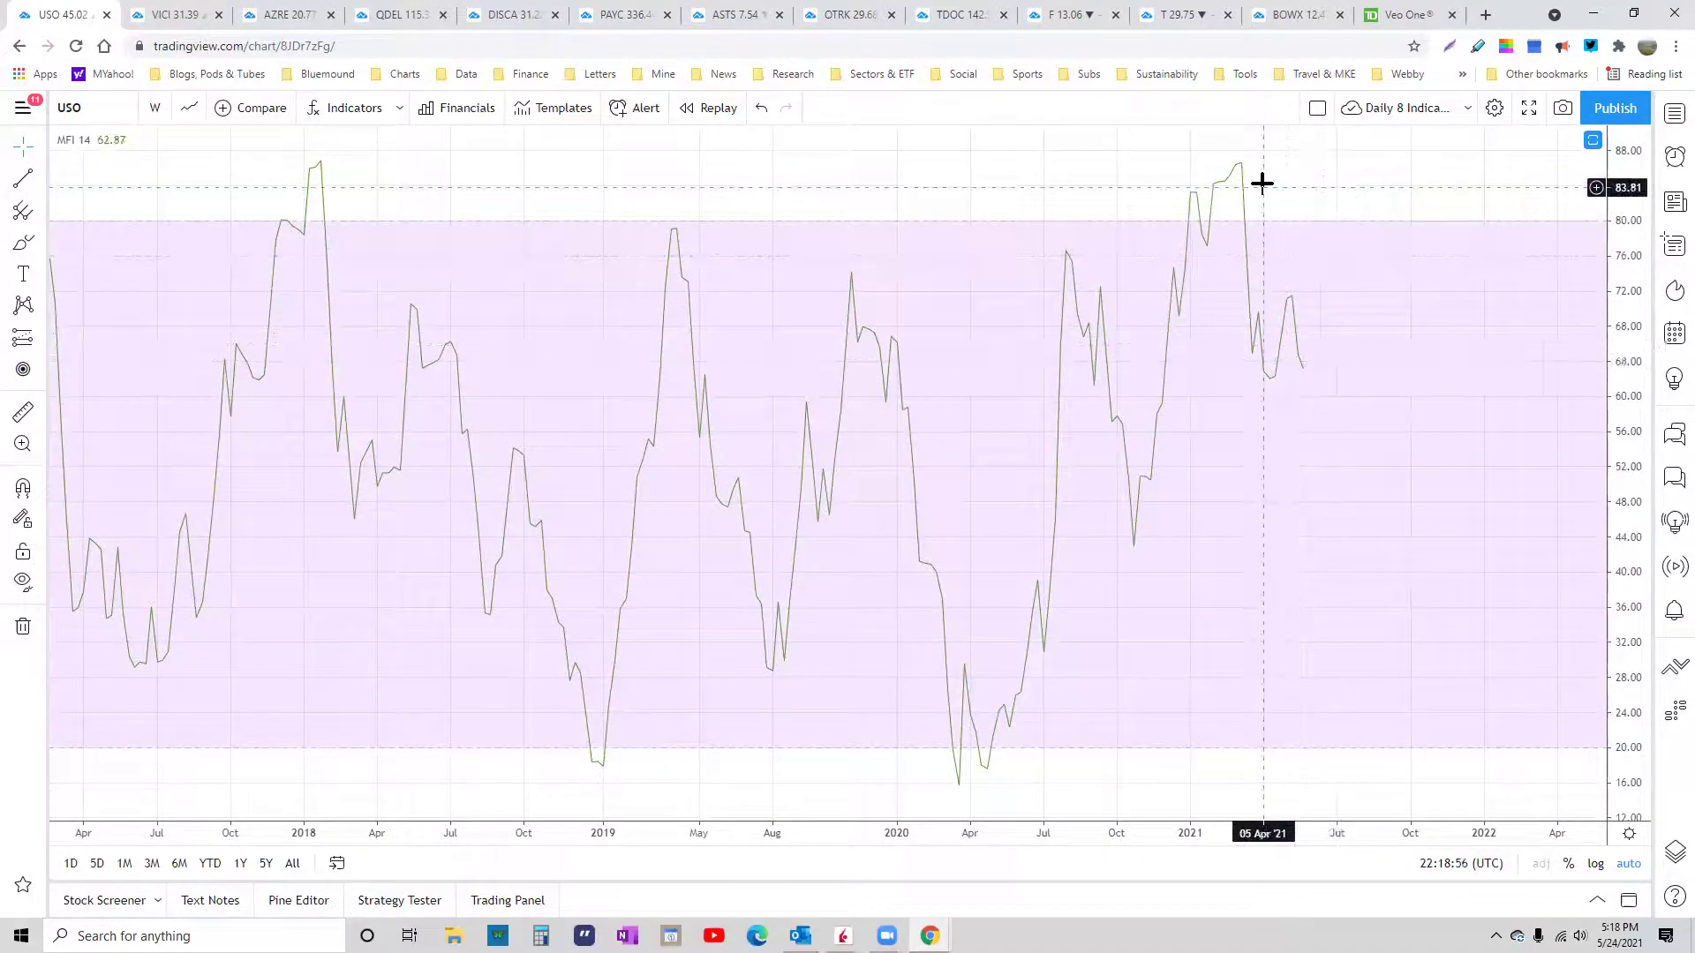
pyautogui.click(1592, 142)
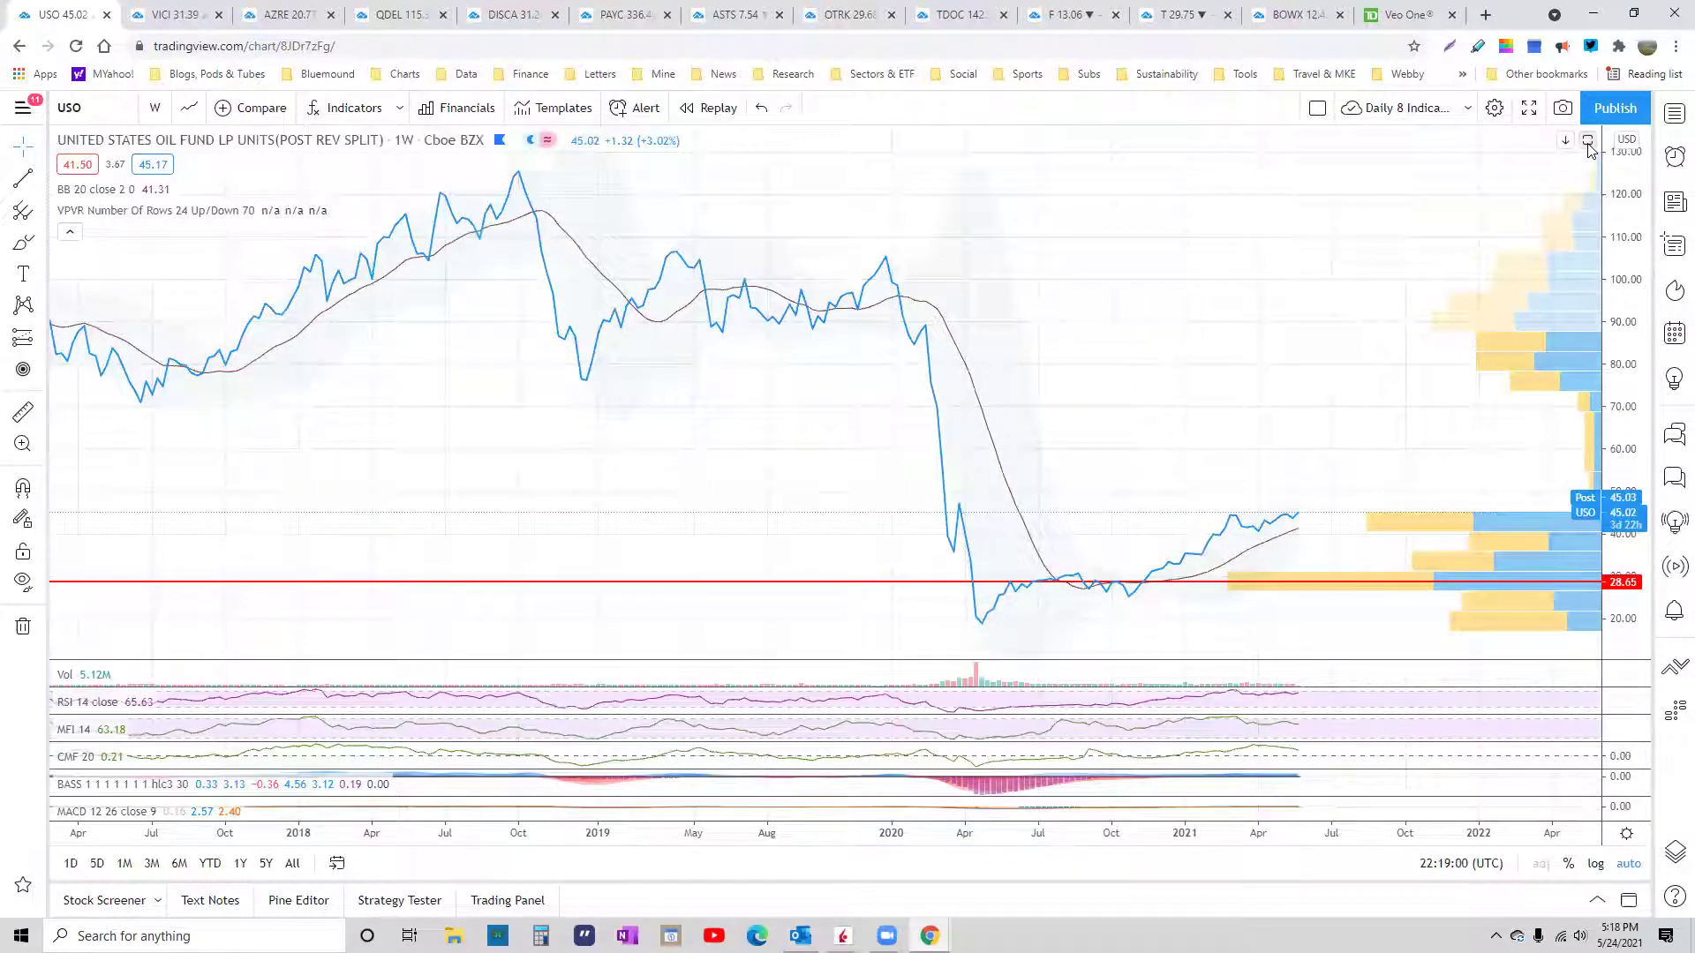